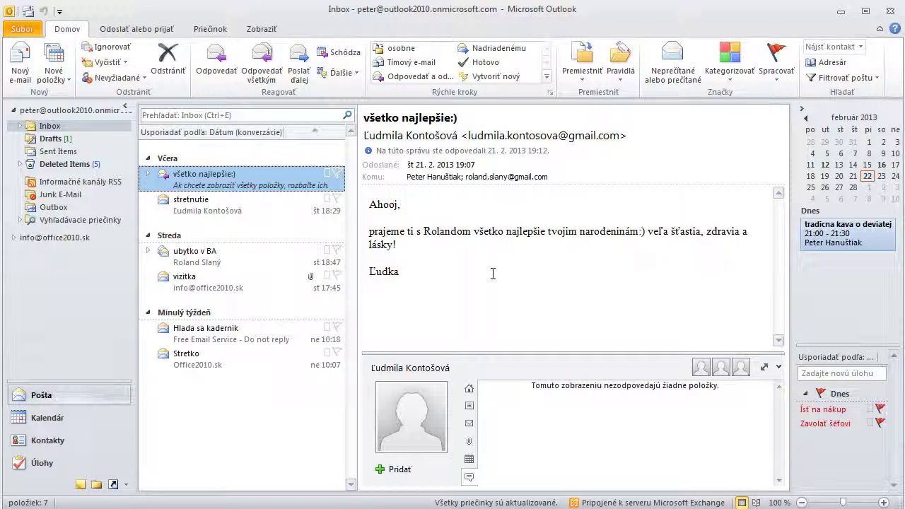
Step: Create a new blank HTML e-mail message with Nový e-mail
left_click(25, 70)
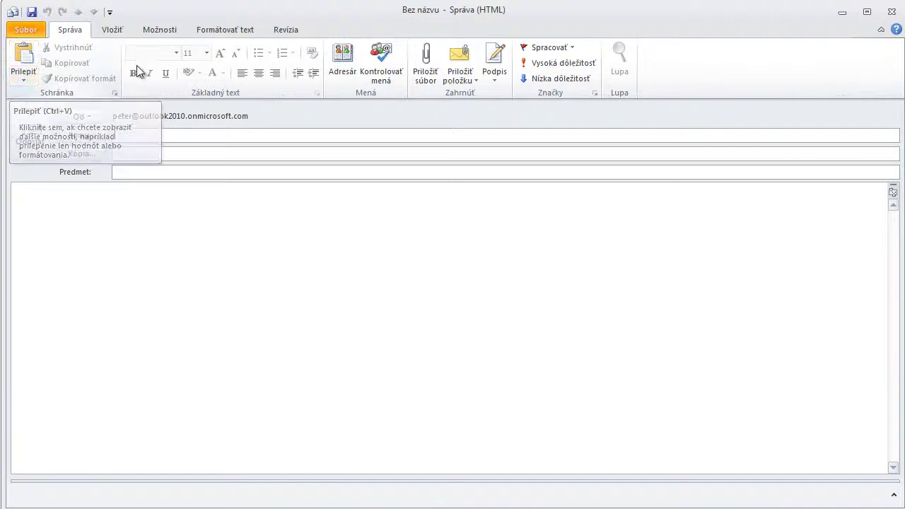
left_click(223, 33)
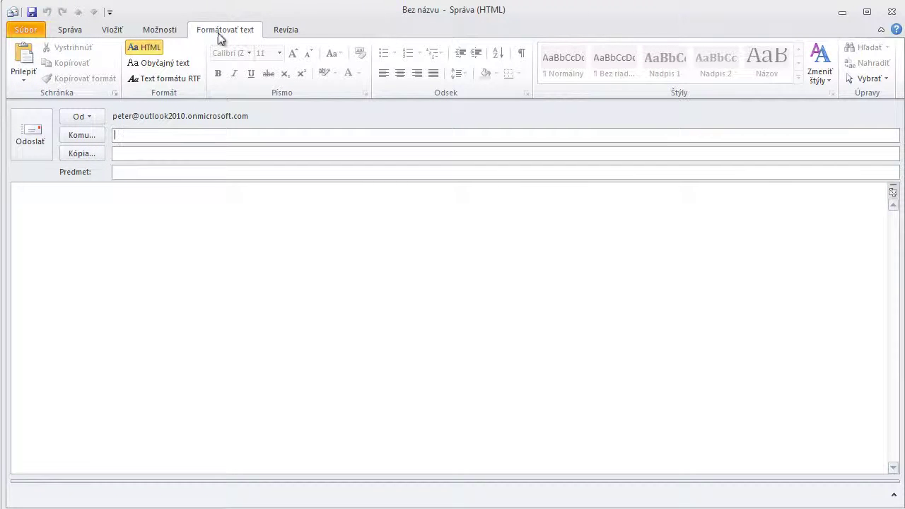
left_click(175, 64)
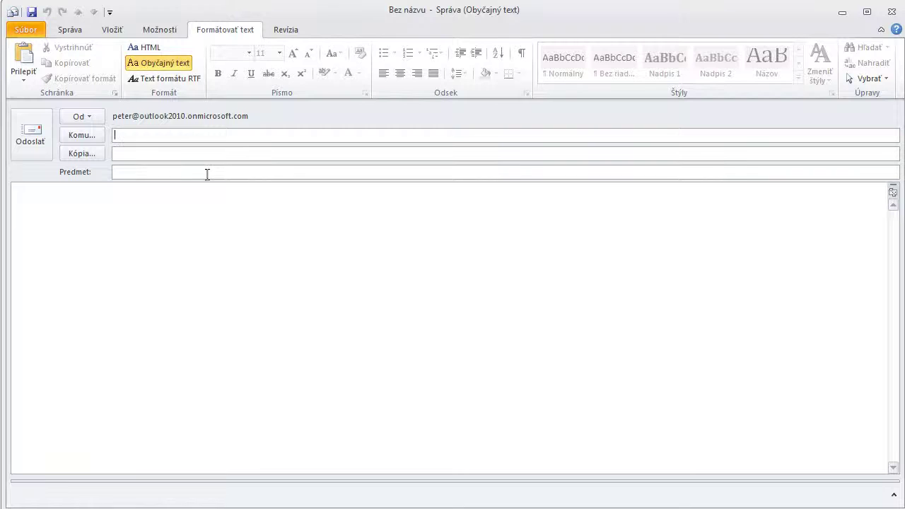
left_click(167, 78)
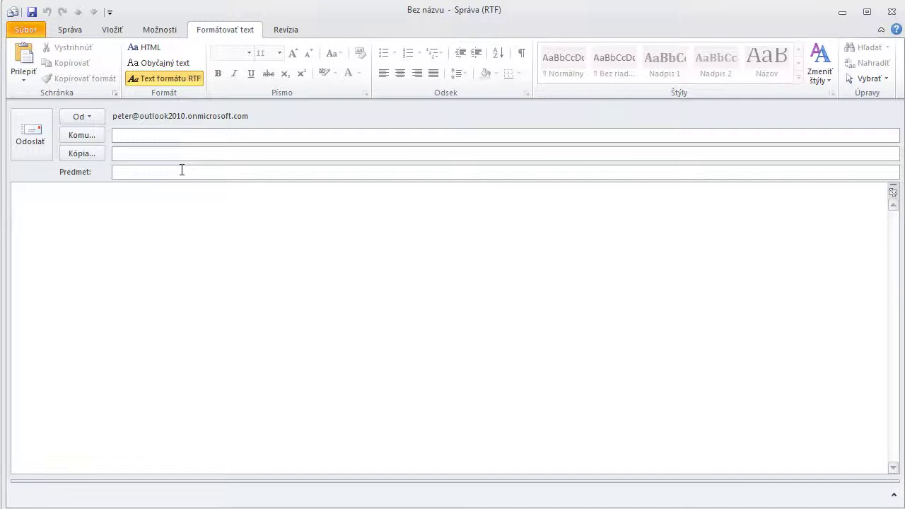
left_click(144, 48)
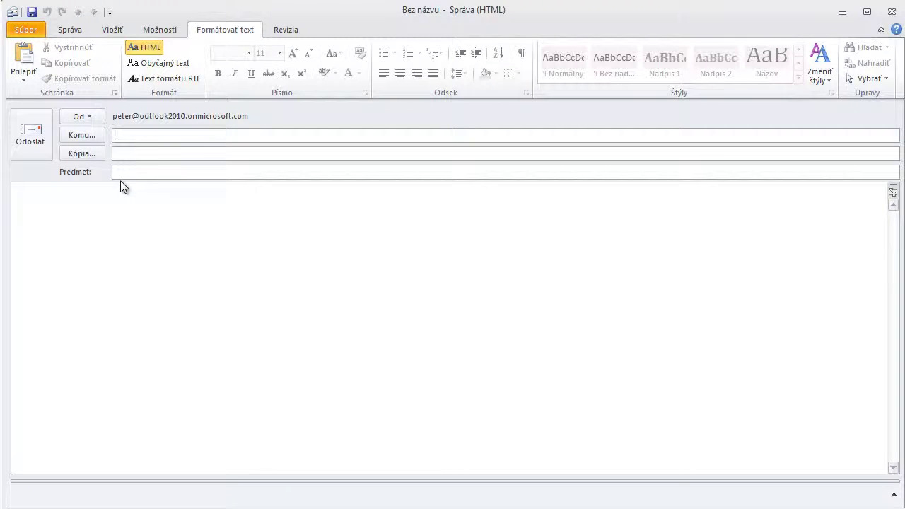
left_click(71, 31)
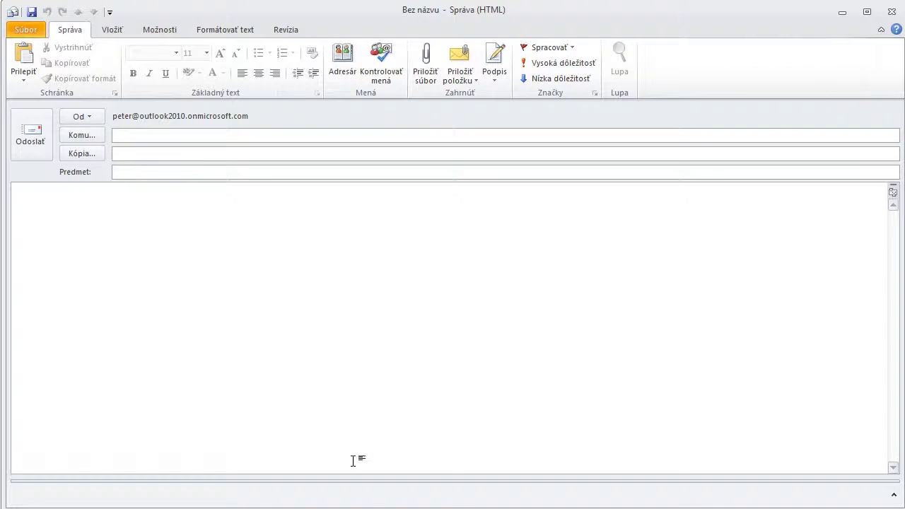
Step: Copy all the letter text from 'format emailu a formatovanie.txt' in Notepad, then close Notepad
key("alt+Tab")
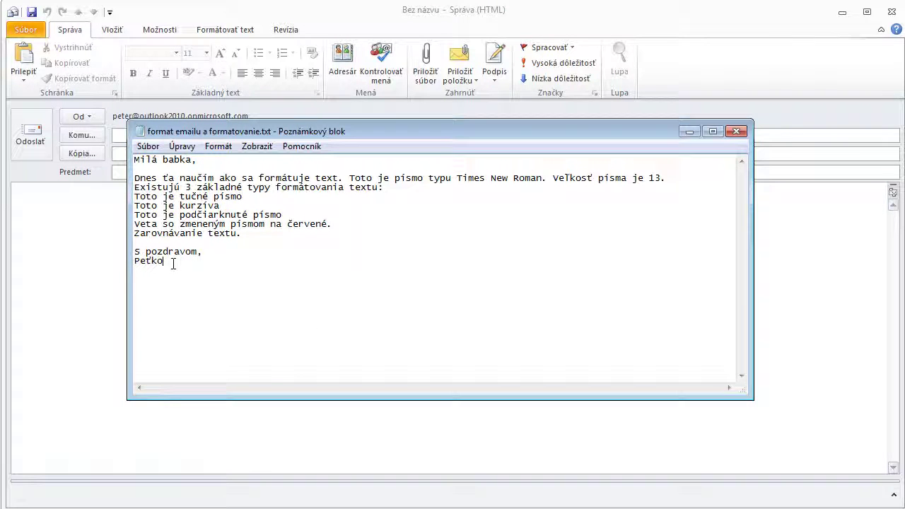
mouse_move(173, 263)
left_mouse_down()
mouse_move(124, 171)
mouse_move(132, 160)
left_mouse_up()
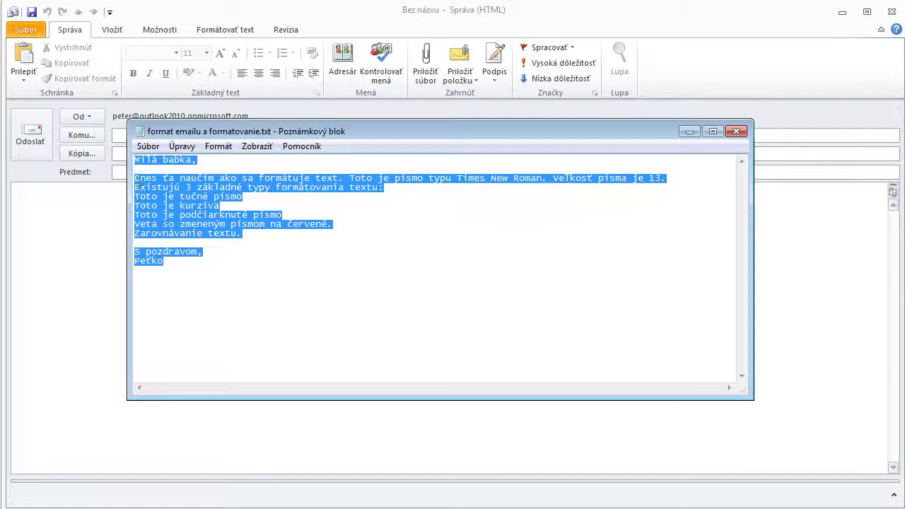
right_click(156, 188)
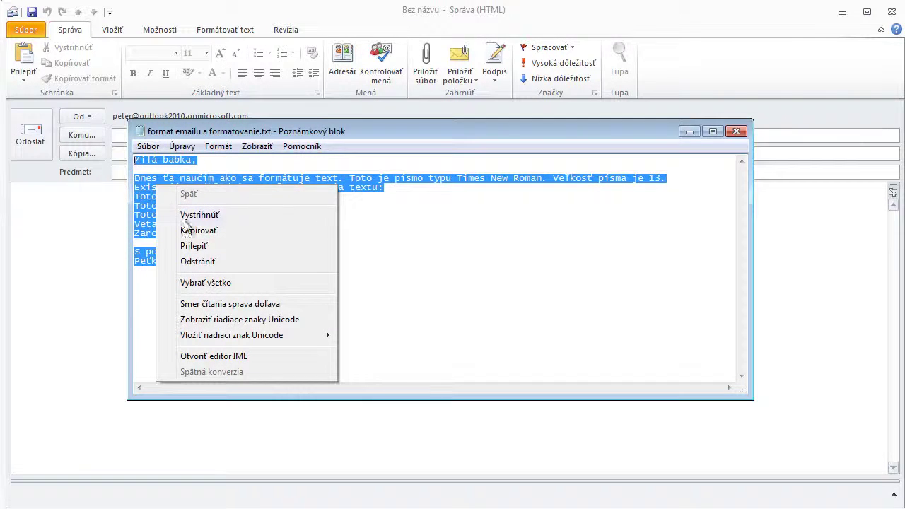
left_click(436, 232)
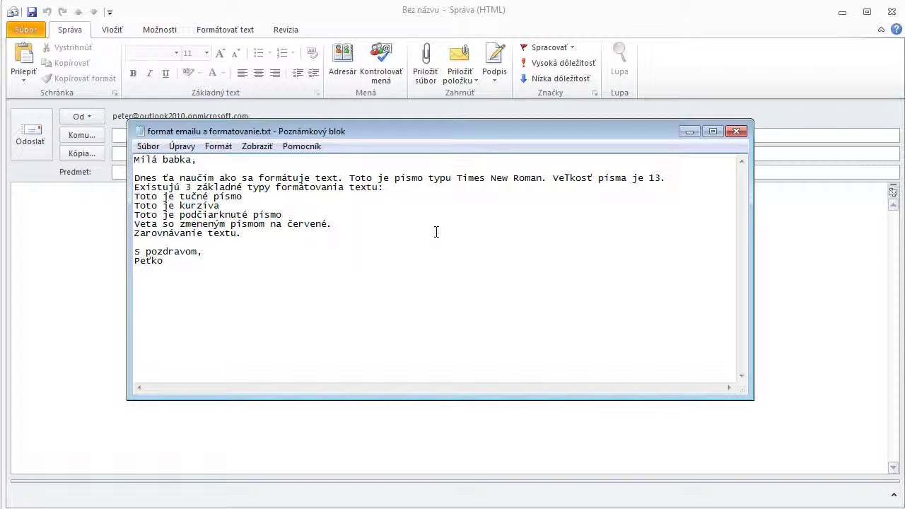
key("ctrl+a")
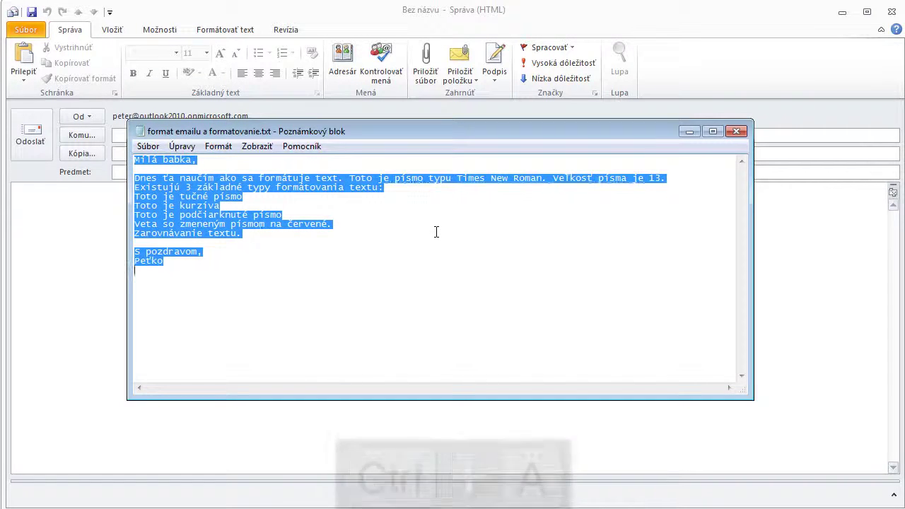
key("ctrl+c")
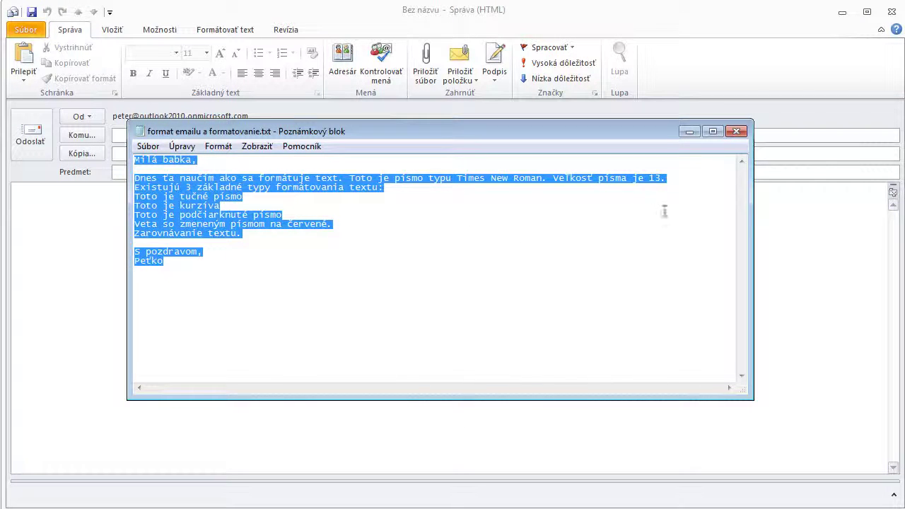
left_click(735, 132)
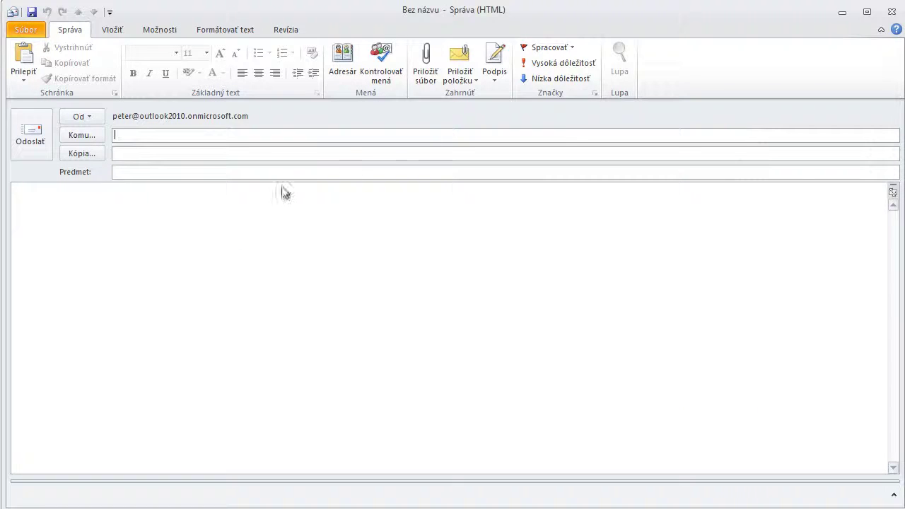
left_click(113, 211)
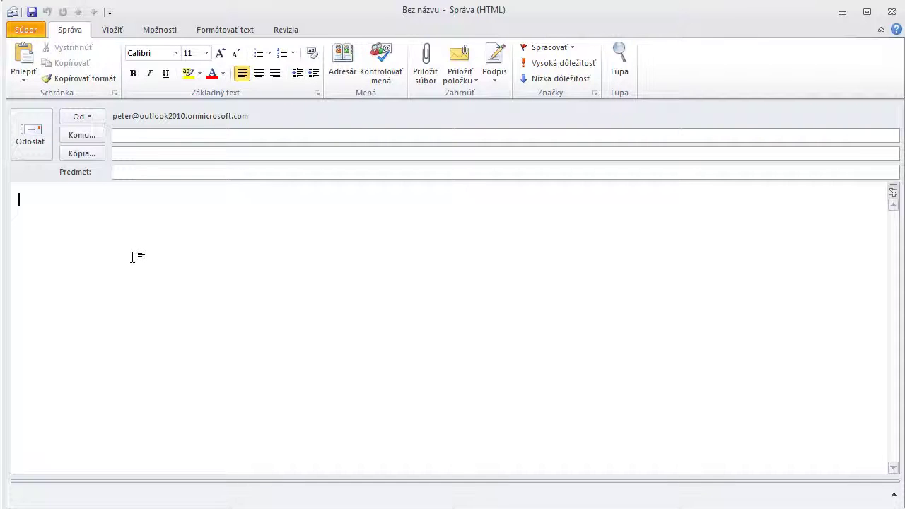
Step: Paste the copied letter text into the message body
right_click(34, 204)
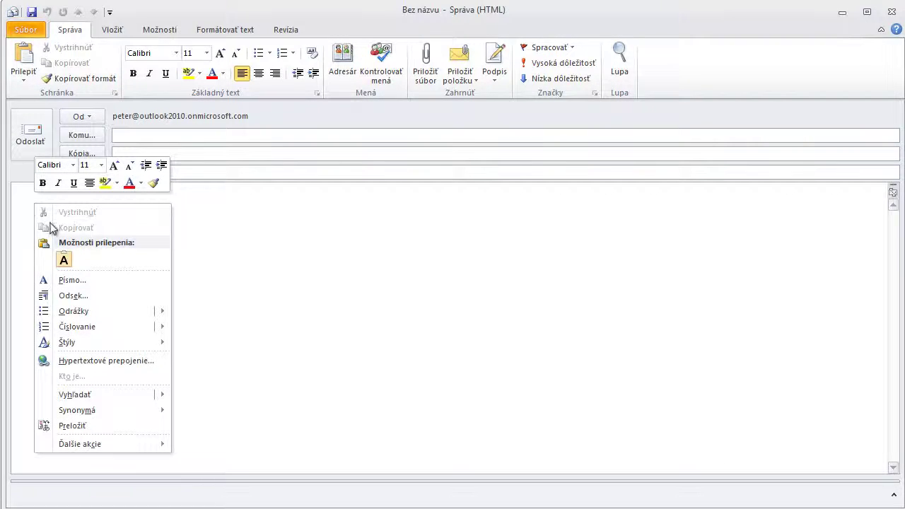
left_click(216, 239)
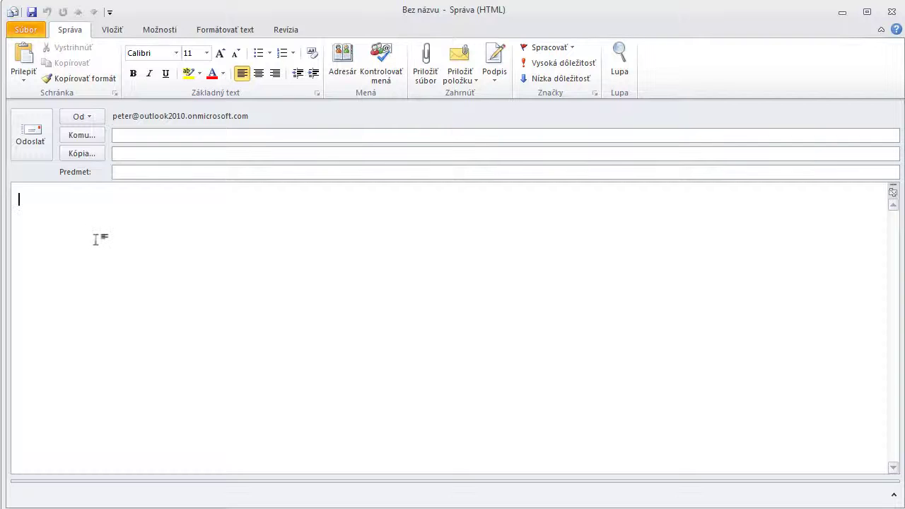
key("ctrl+v")
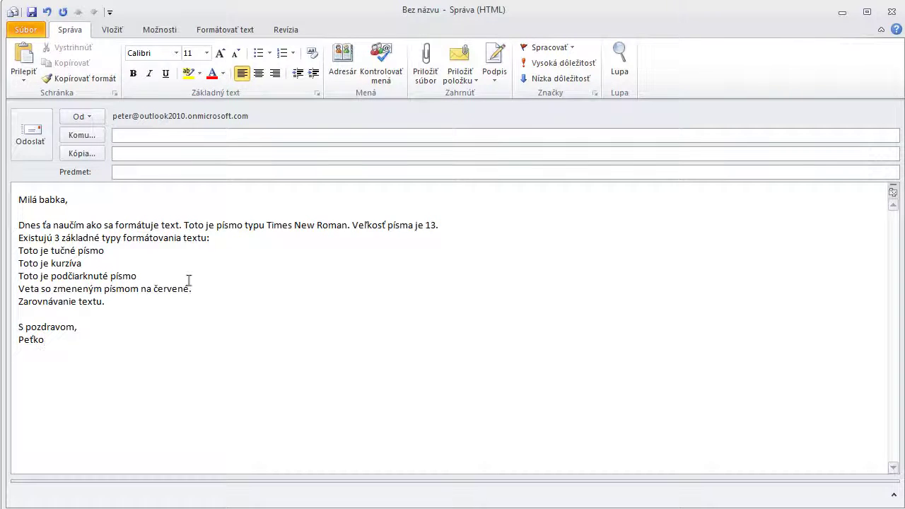
Step: Set the entire letter to Times New Roman at size 13
key("ctrl+a")
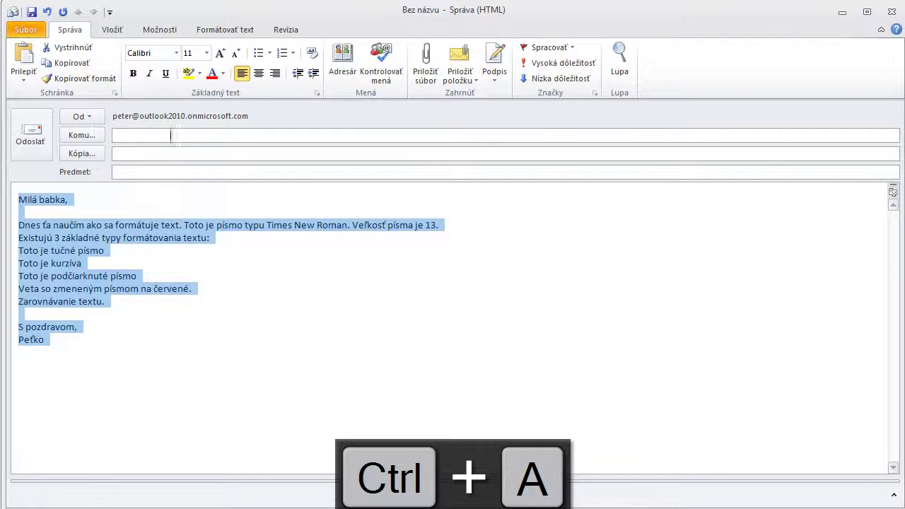
left_click(176, 53)
scroll(178, 63, "down", 5)
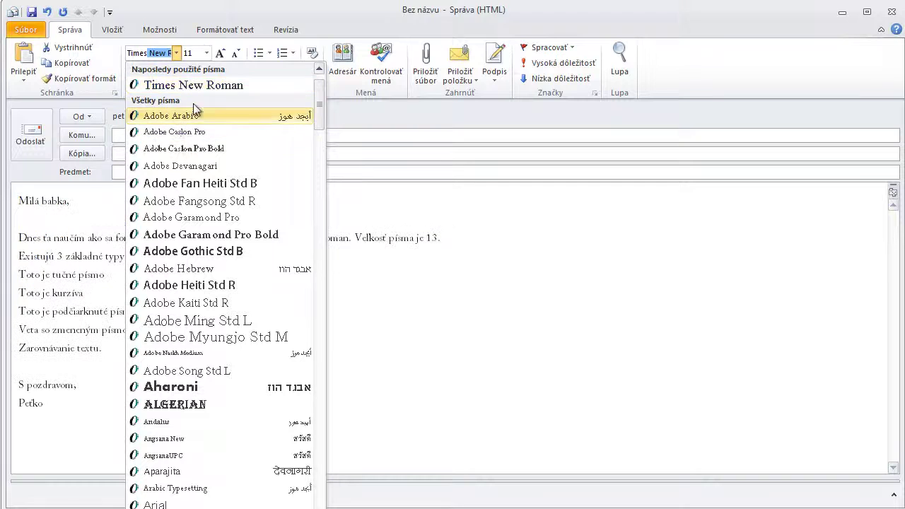
left_click(193, 85)
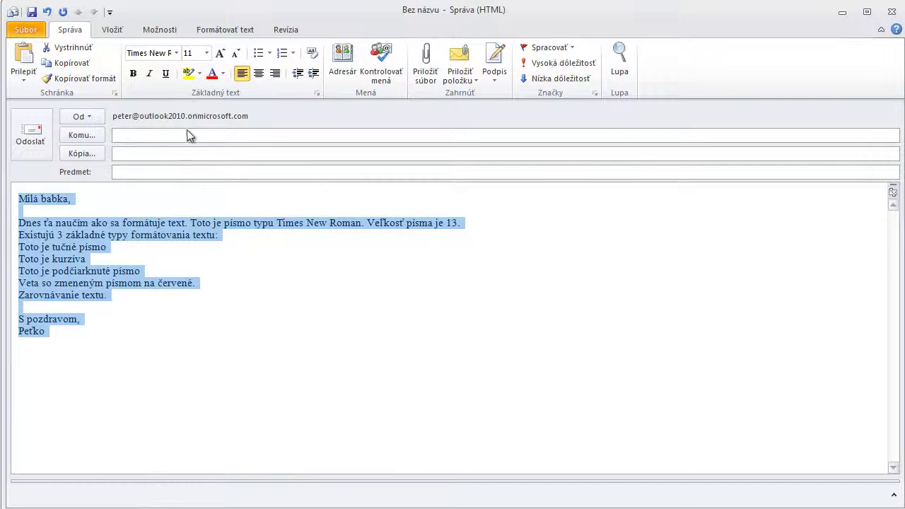
left_click(206, 54)
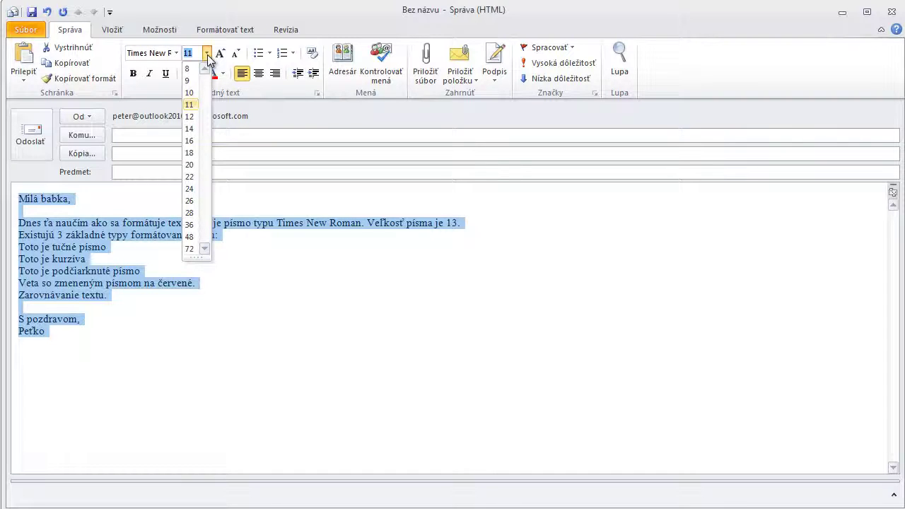
type("13")
key("Return")
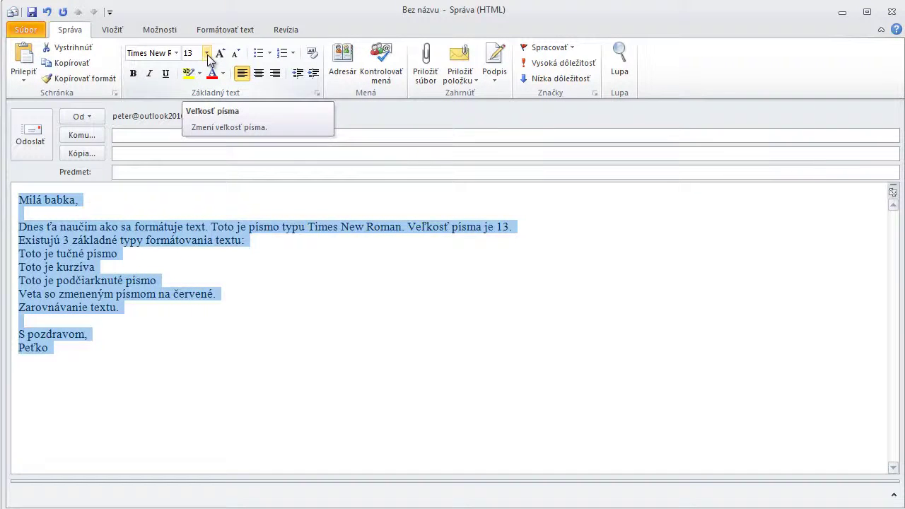
left_click_drag(18, 254, 124, 280)
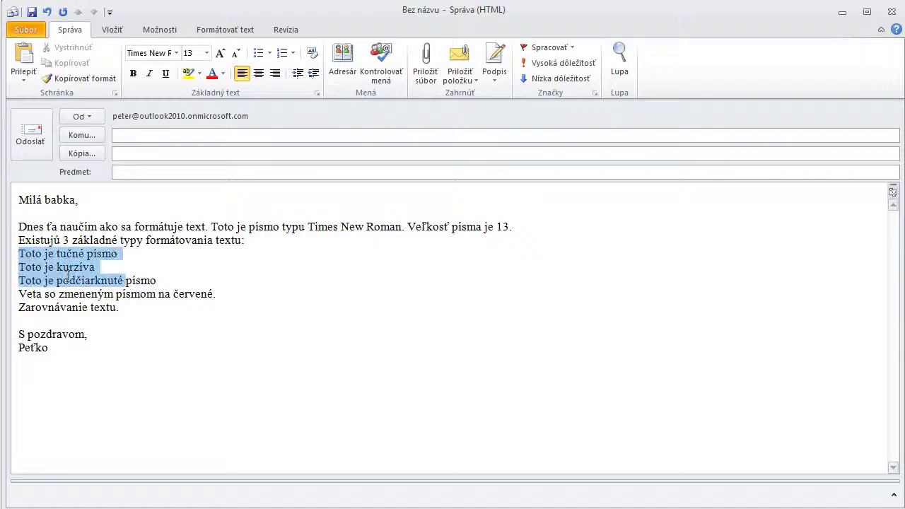
Step: Turn the three example lines into a numbered list and bold the first item
left_click(258, 53)
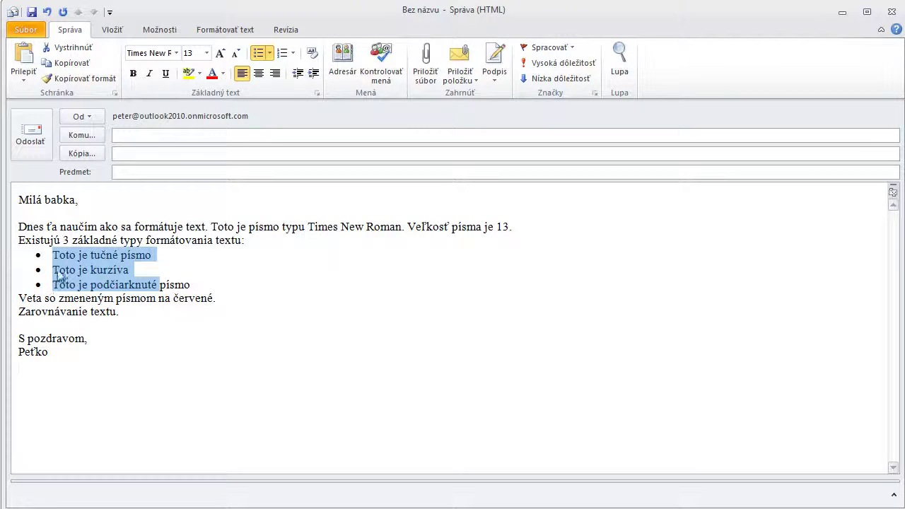
left_click(285, 57)
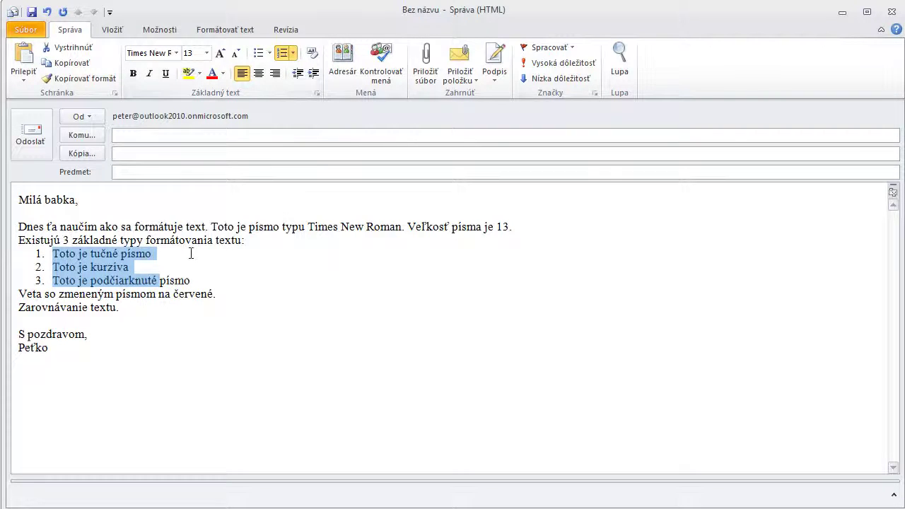
triple_click(118, 255)
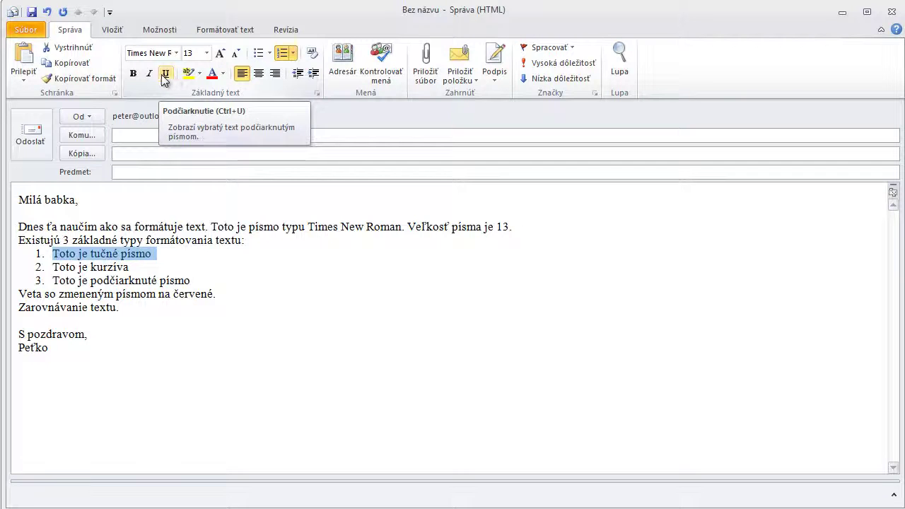
left_click(132, 73)
Step: Italicize the second list item and underline the third, 'Toto je podčiarknuté písmo'
left_click(98, 267)
triple_click(98, 266)
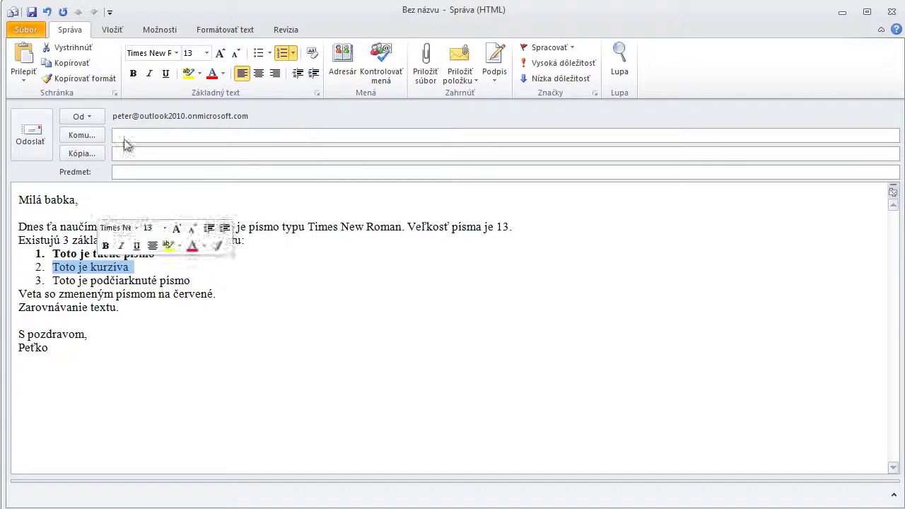
left_click(149, 74)
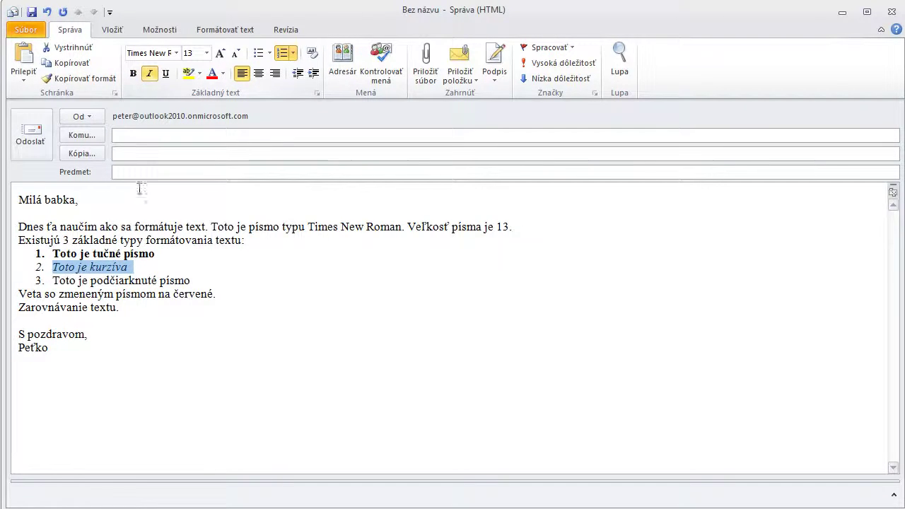
triple_click(130, 281)
left_click(165, 73)
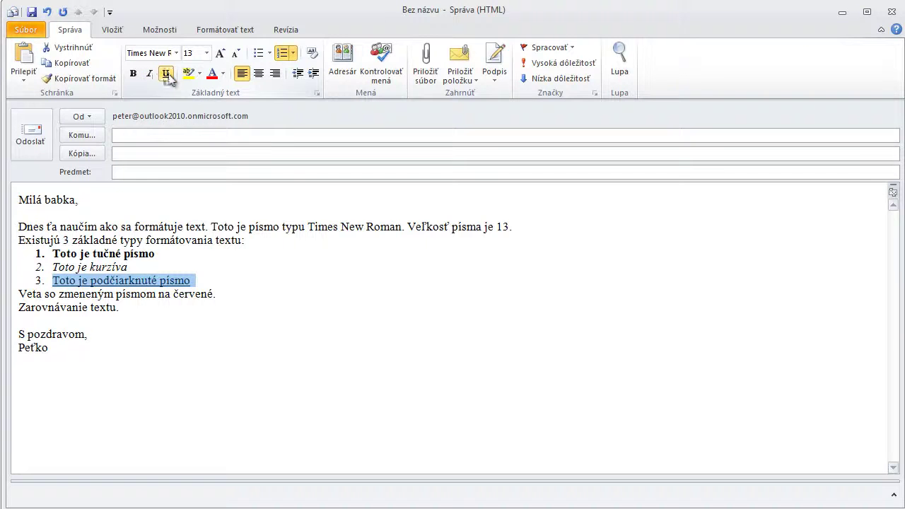
triple_click(168, 300)
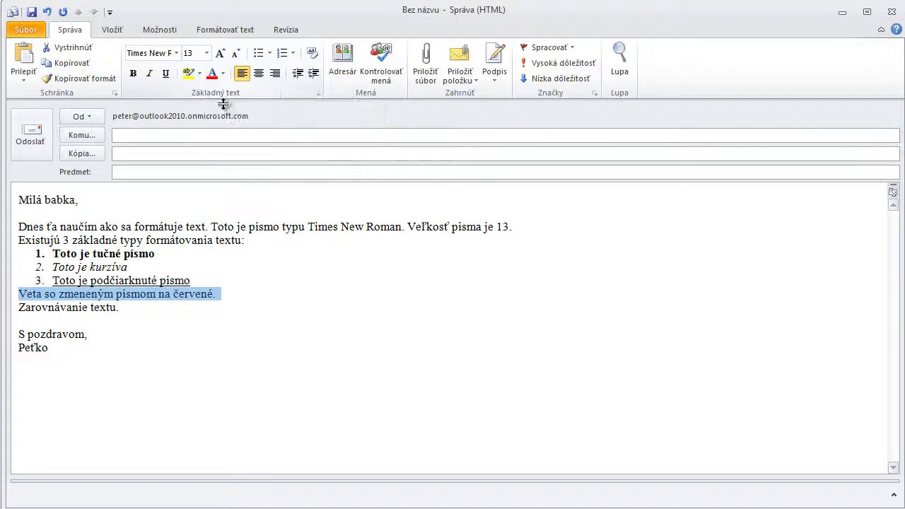
Step: Set the sentence 'Veta so zmeneným písmom na červené.' to red font colour
left_click(213, 77)
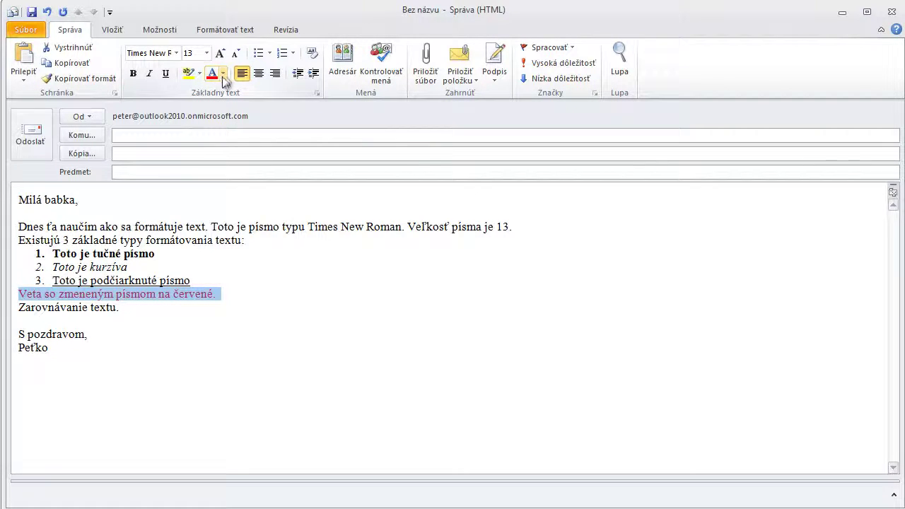
left_click(224, 74)
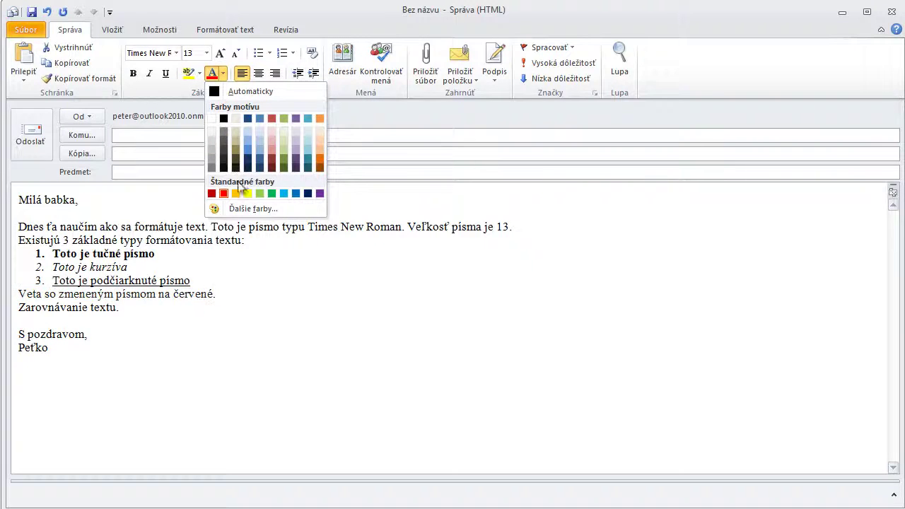
left_click(247, 211)
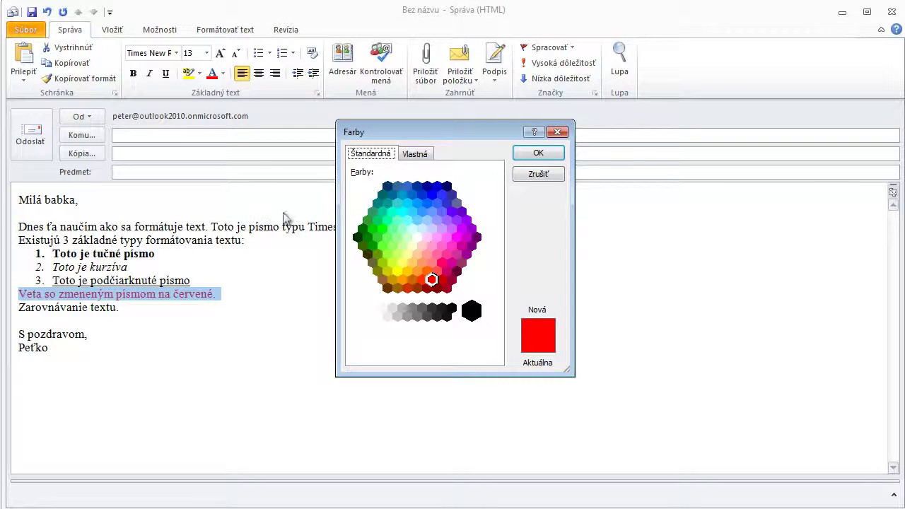
left_click(423, 155)
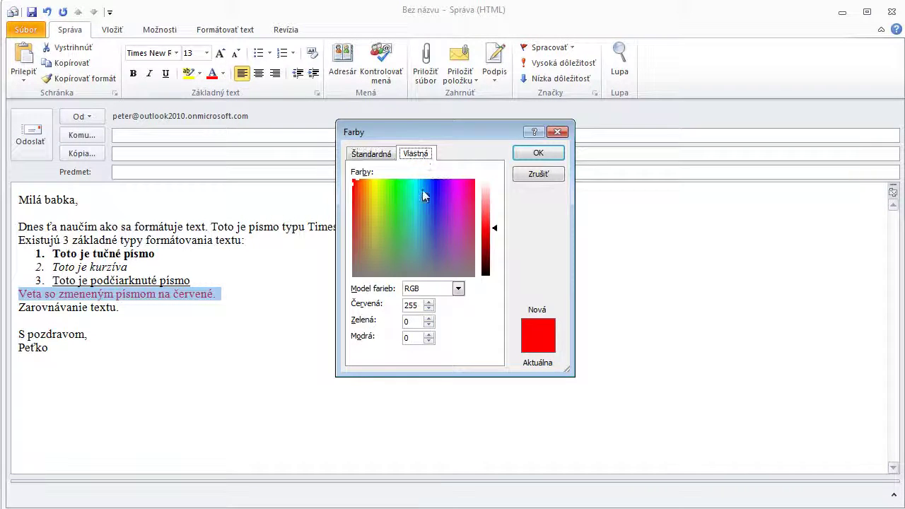
mouse_move(429, 209)
left_mouse_down()
mouse_move(400, 236)
mouse_move(429, 221)
left_mouse_up()
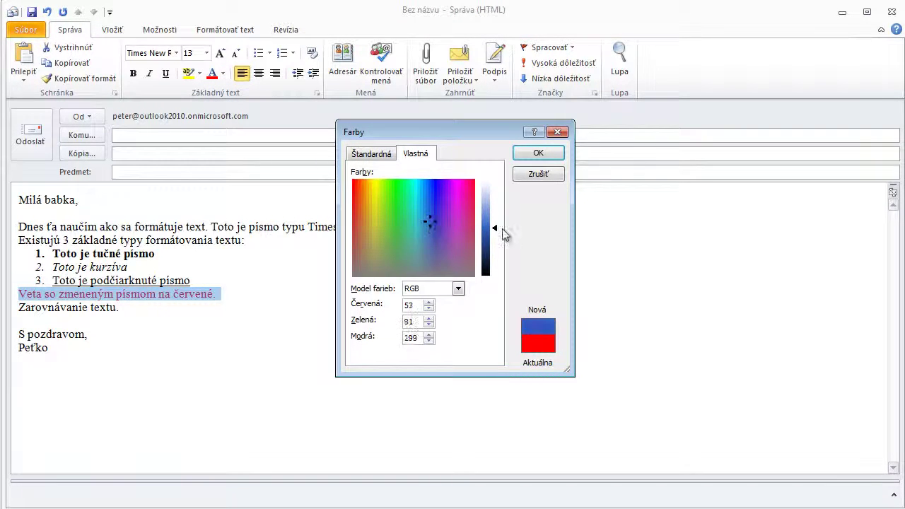
left_click_drag(501, 229, 498, 205)
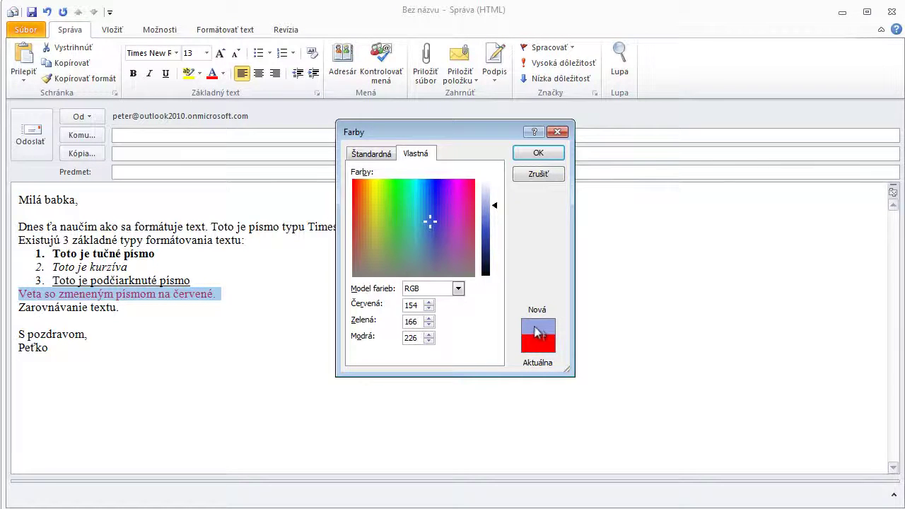
left_click(538, 153)
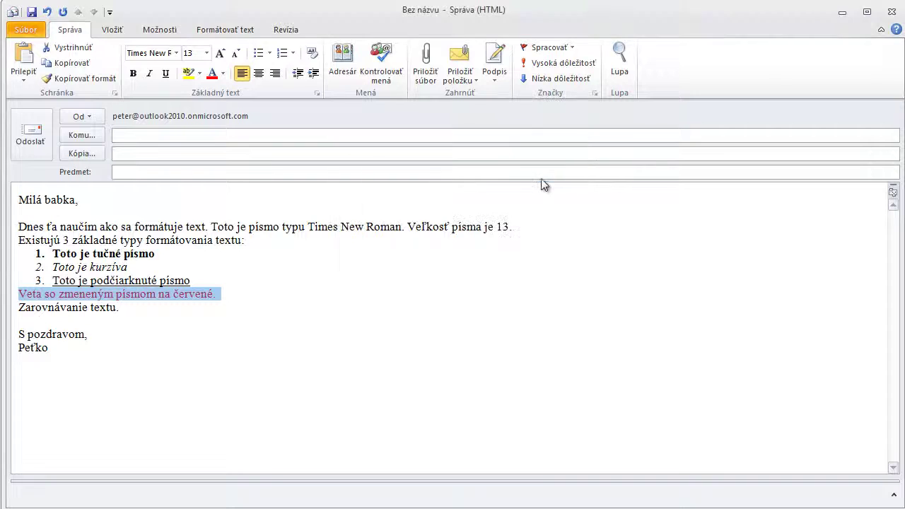
left_click(223, 73)
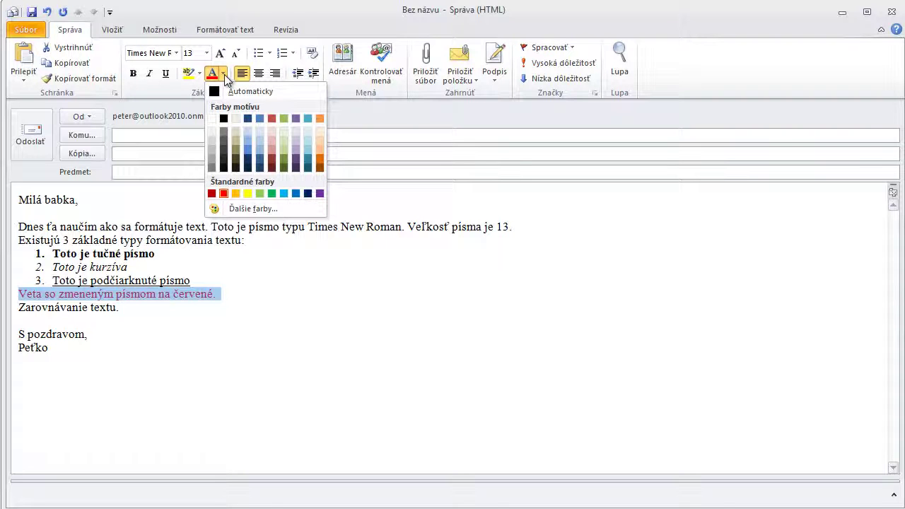
left_click(224, 193)
Step: Right-align the line 'Zarovnávanie textu.' in the message body
double_click(103, 309)
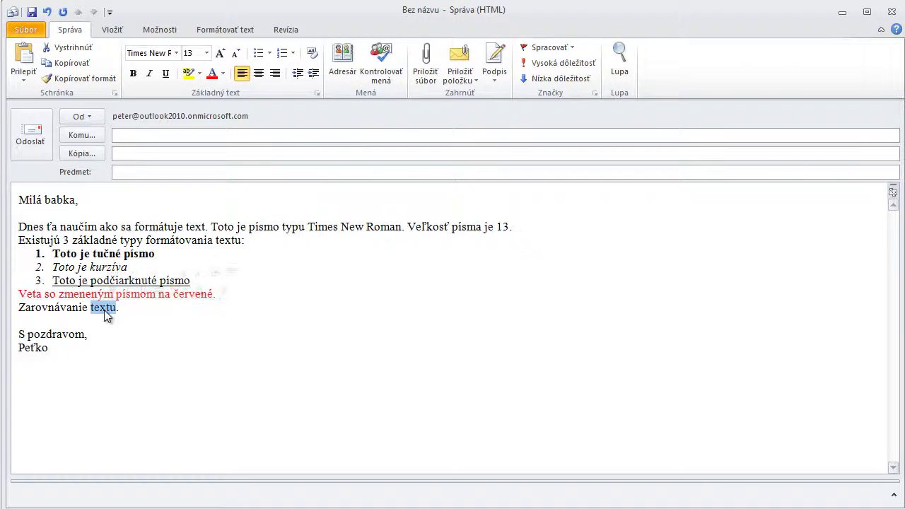
left_click(104, 311)
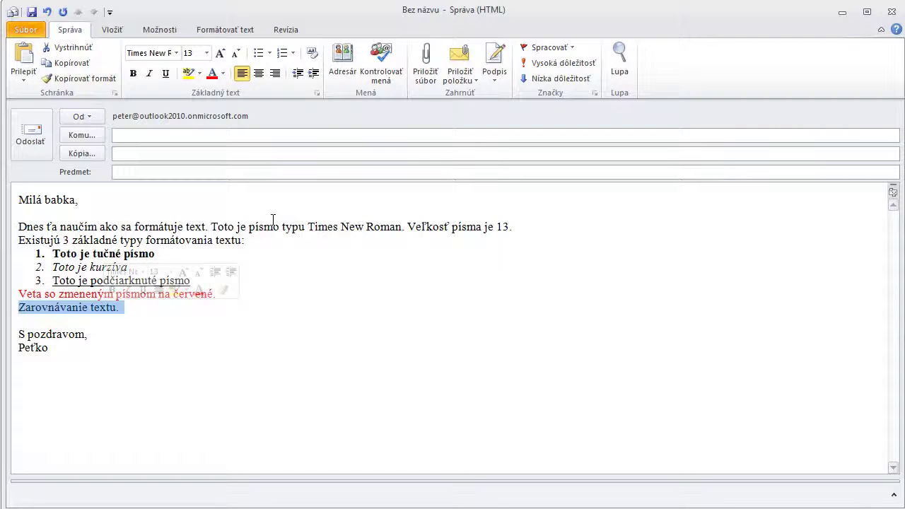
left_click(260, 75)
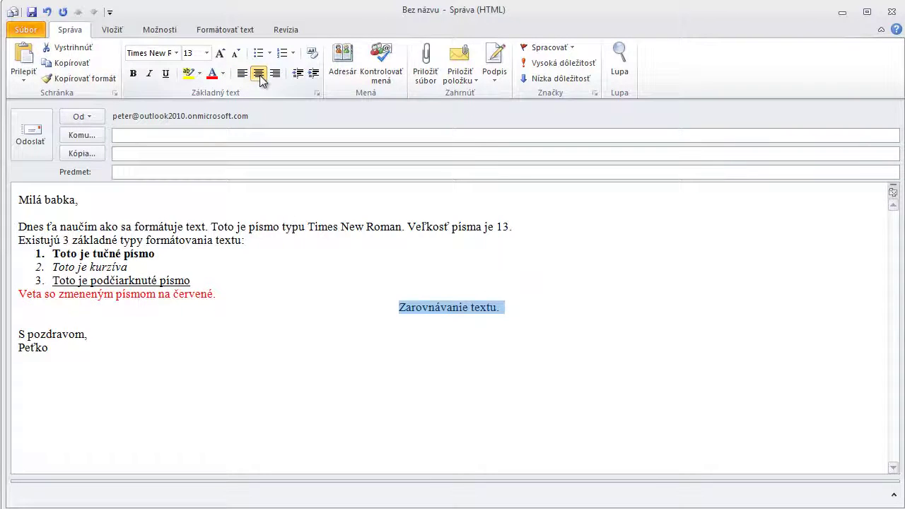
left_click(275, 75)
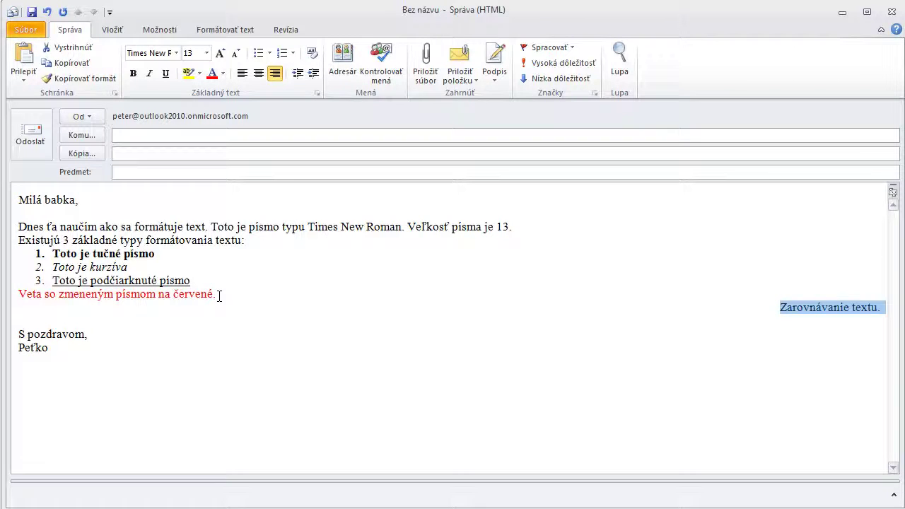
left_click_drag(219, 297, 18, 296)
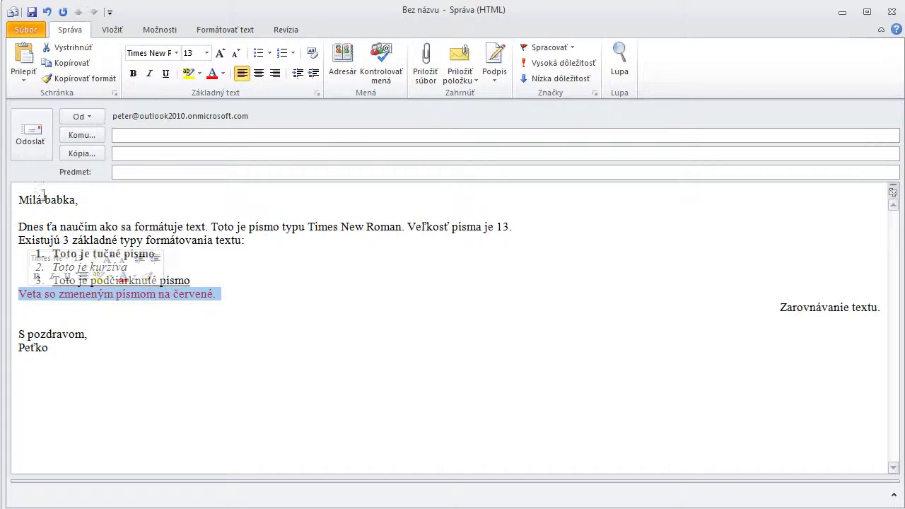
Step: Copy the red sentence's formatting onto the greeting 'Milá babka,' with Format Painter
left_click(78, 78)
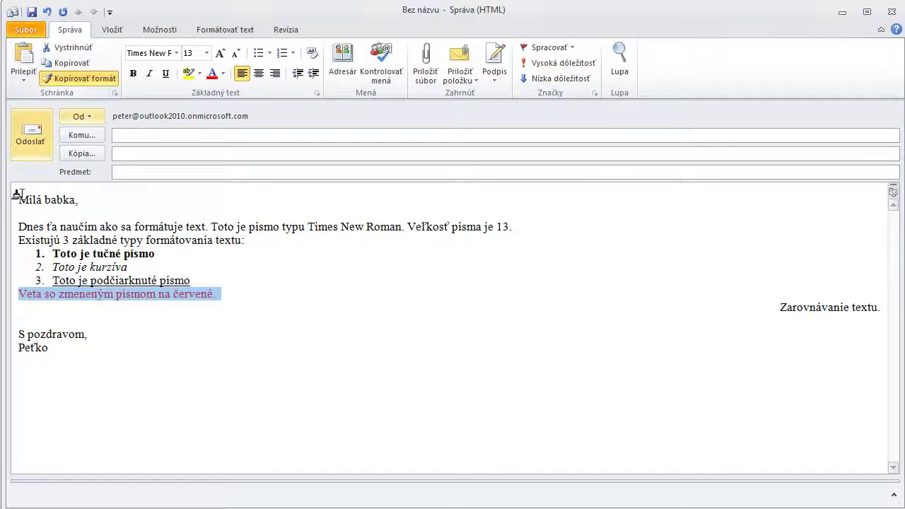
left_click_drag(17, 200, 80, 203)
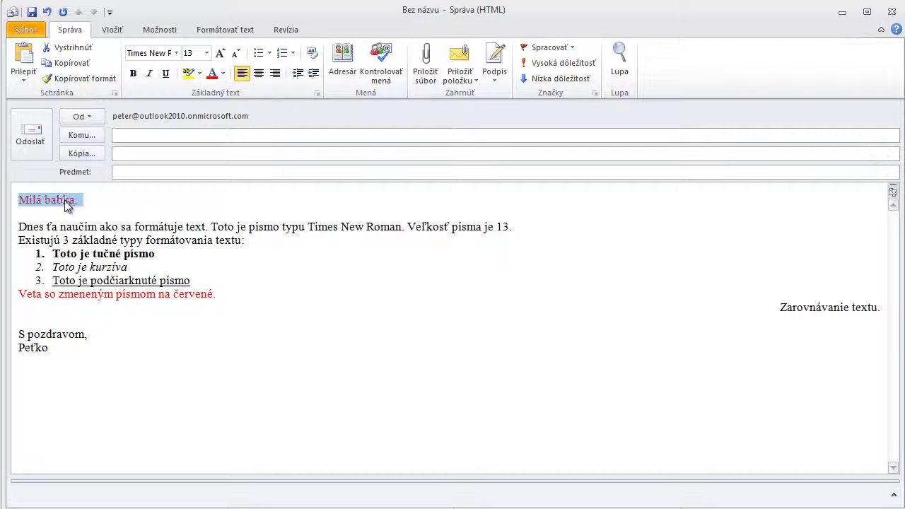
left_click(207, 343)
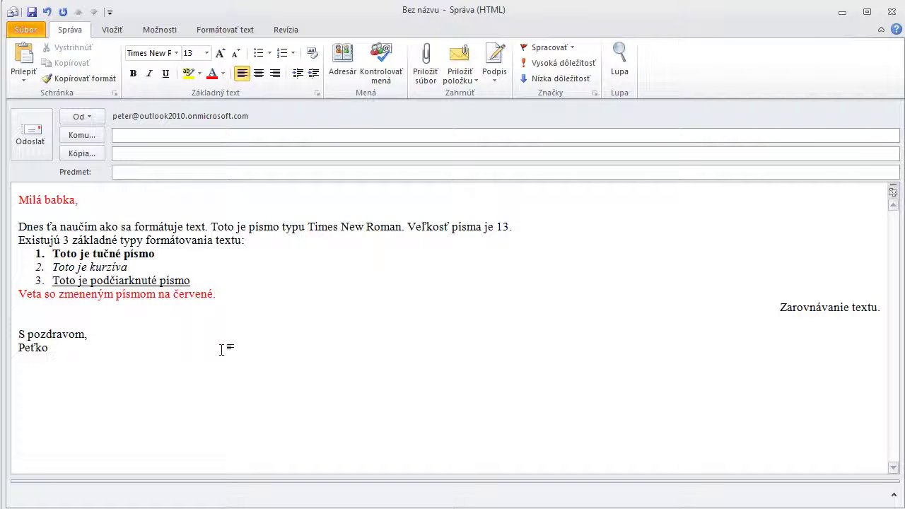
Step: Replace the letter with a greeting ending 'ako sa máš?' (bold 'máš?'), then choose blue font
key("ctrl+a")
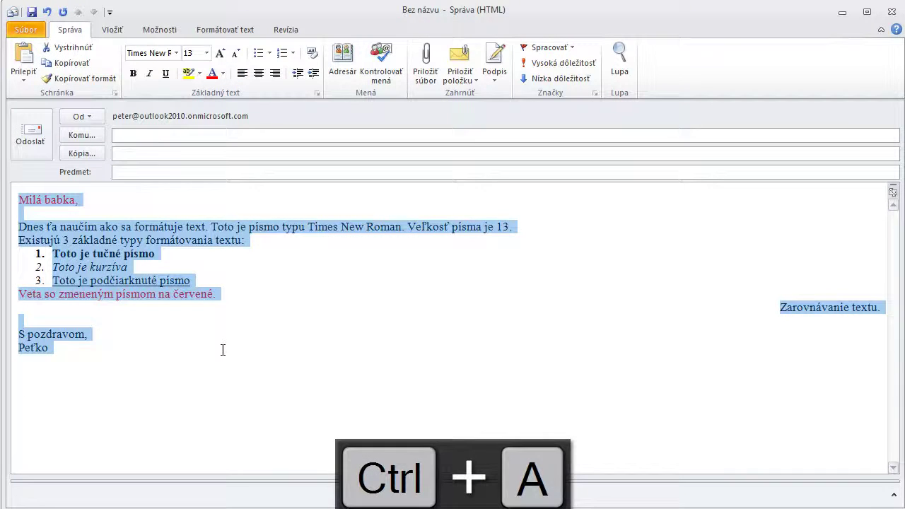
key("Delete")
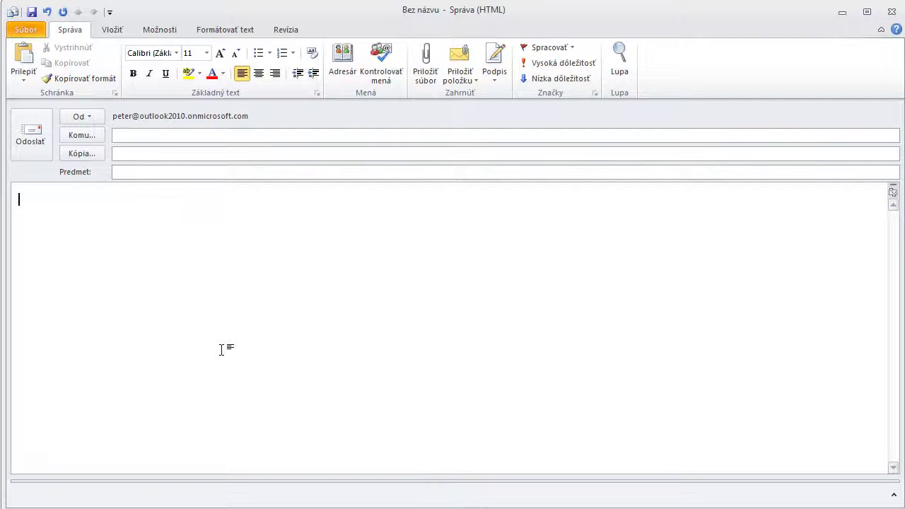
type("Ahoj Katka")
type(" ako sa")
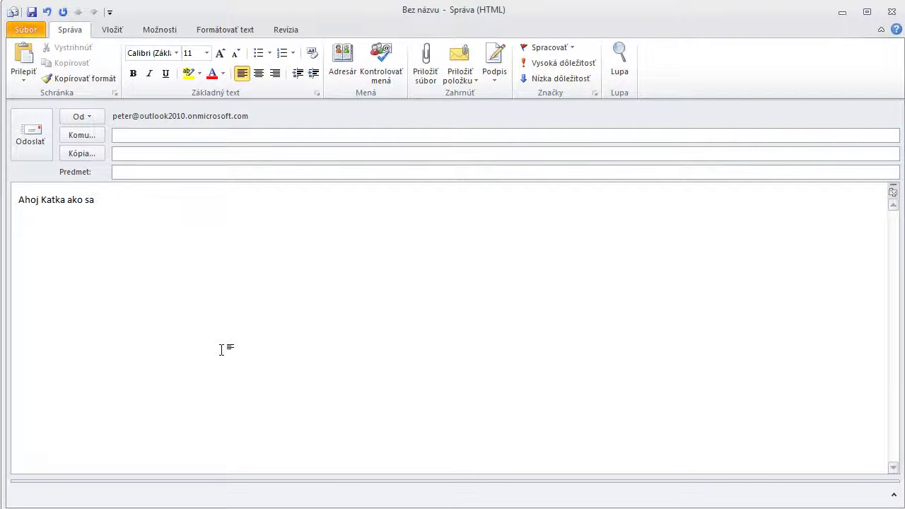
key("ctrl+b")
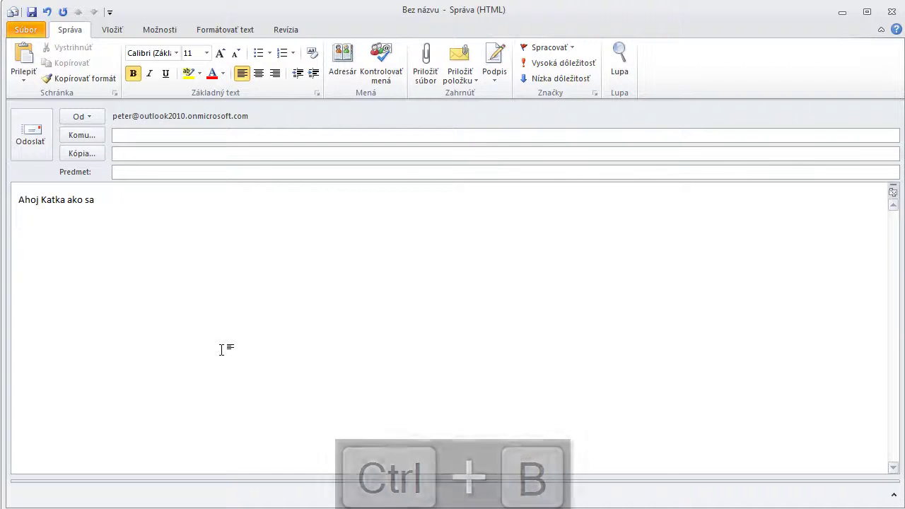
type(" m")
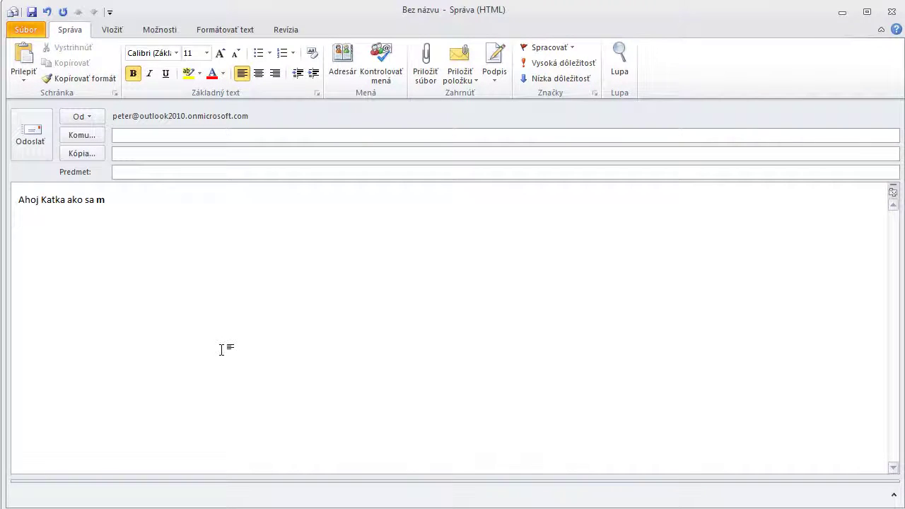
type("áš?")
key("ctrl+b")
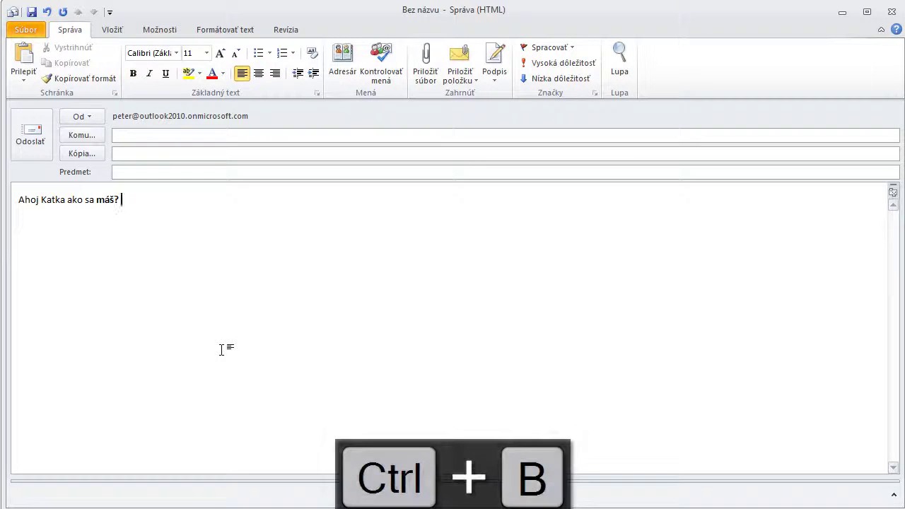
left_click(223, 73)
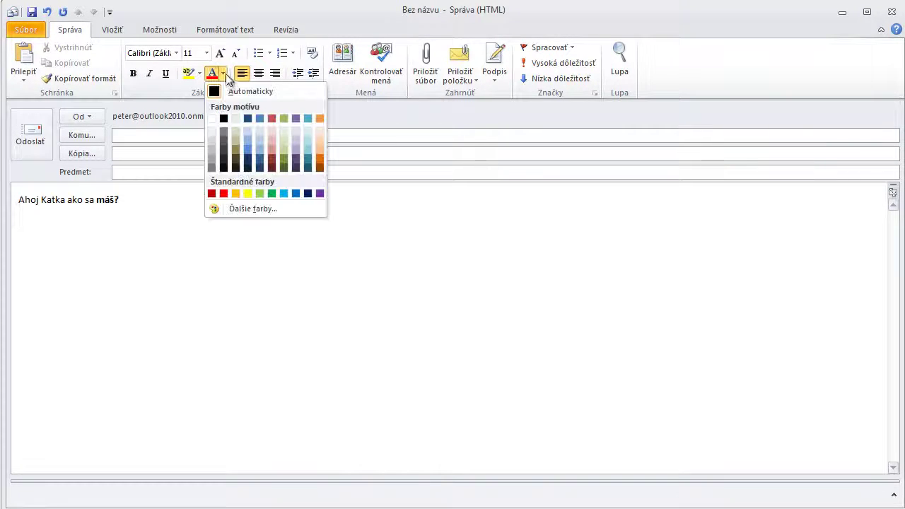
left_click(248, 141)
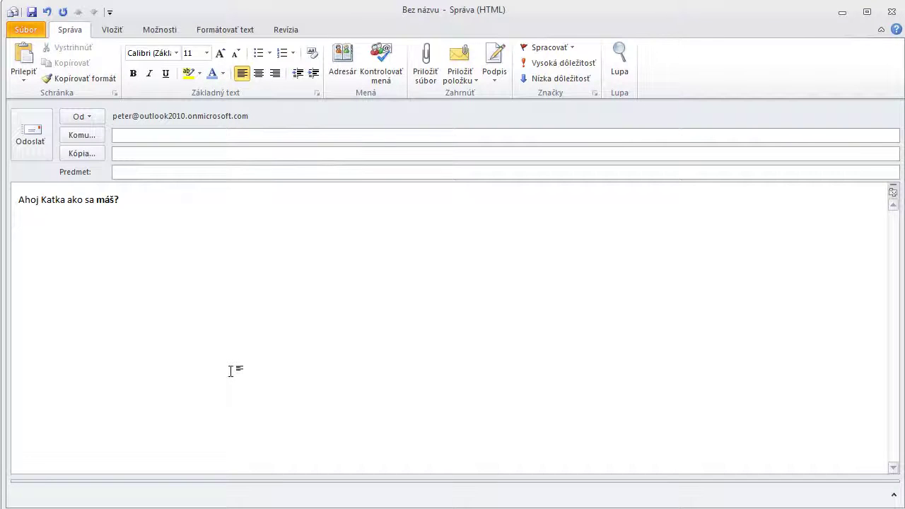
Step: Continue the message in blue with the sentence beginning 'Dúfam že si O'
type("am ")
type("že si O")
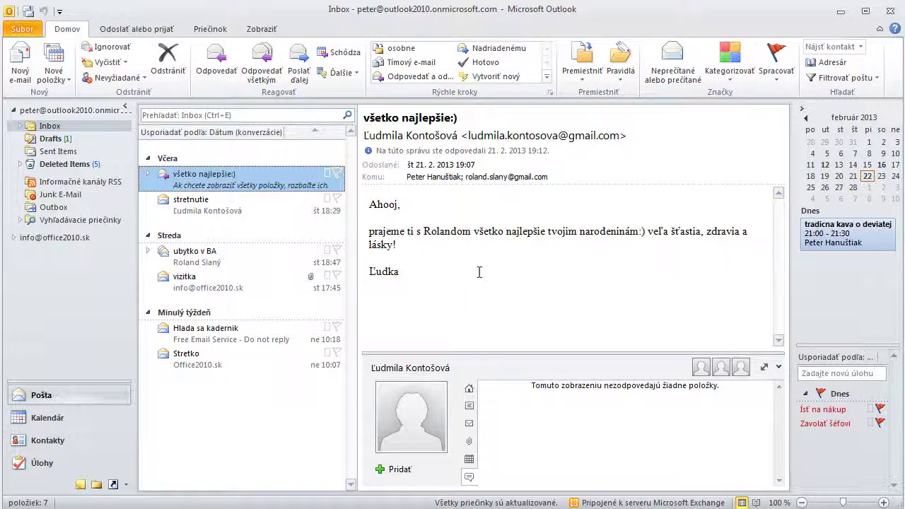
Step: Open a new message and, after trying Plain Text and Rich Text, set it back to HTML
left_click(21, 67)
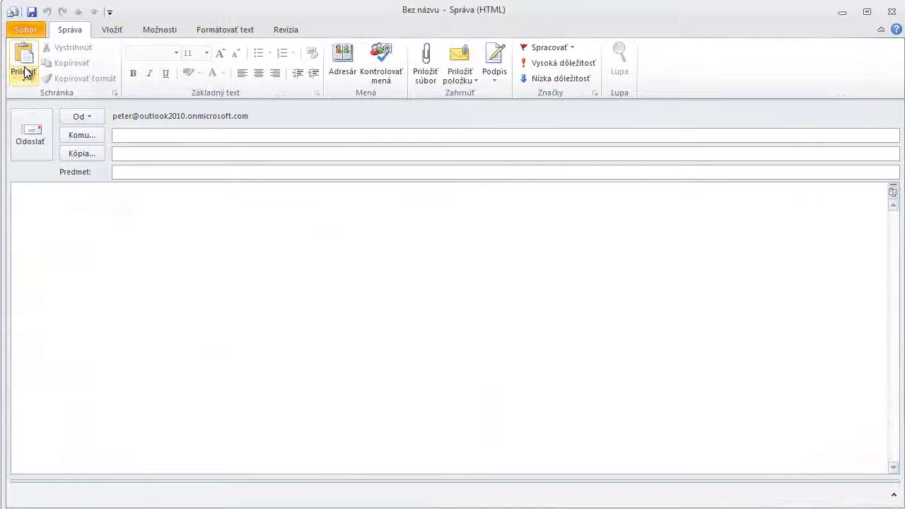
left_click(223, 32)
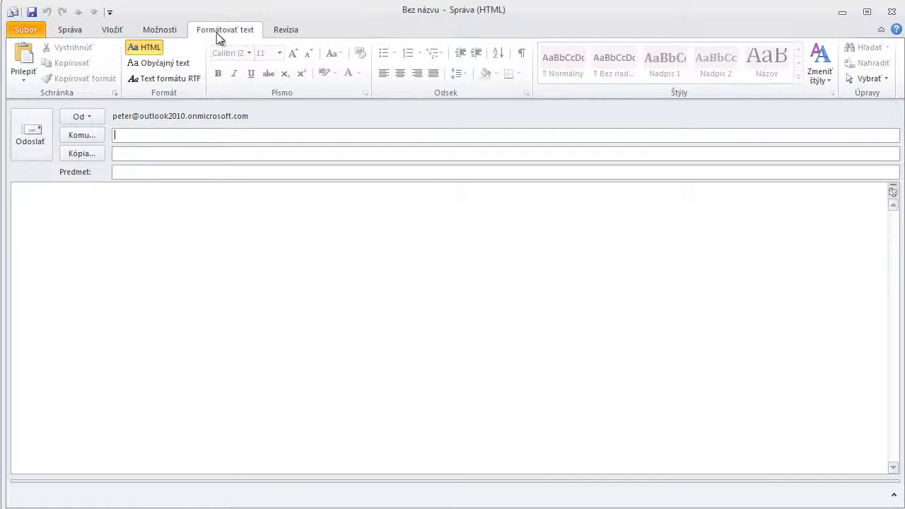
left_click(177, 67)
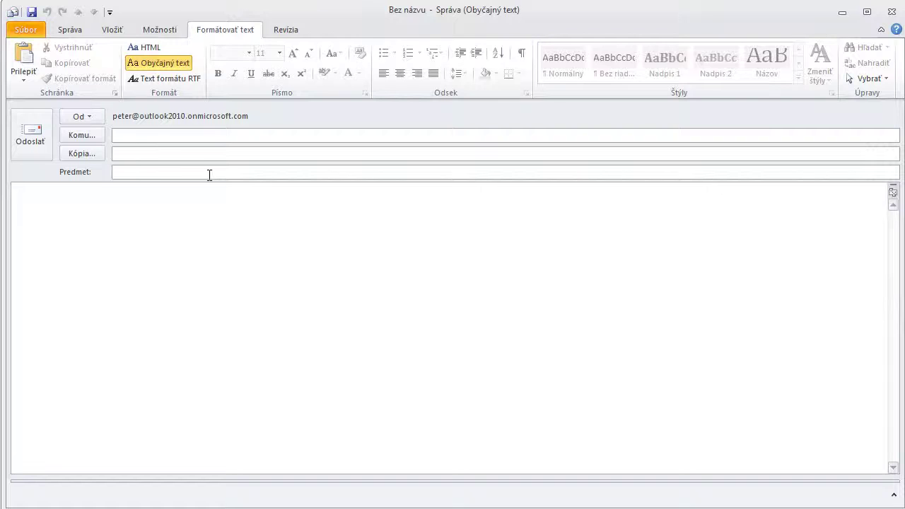
left_click(186, 134)
left_click(166, 77)
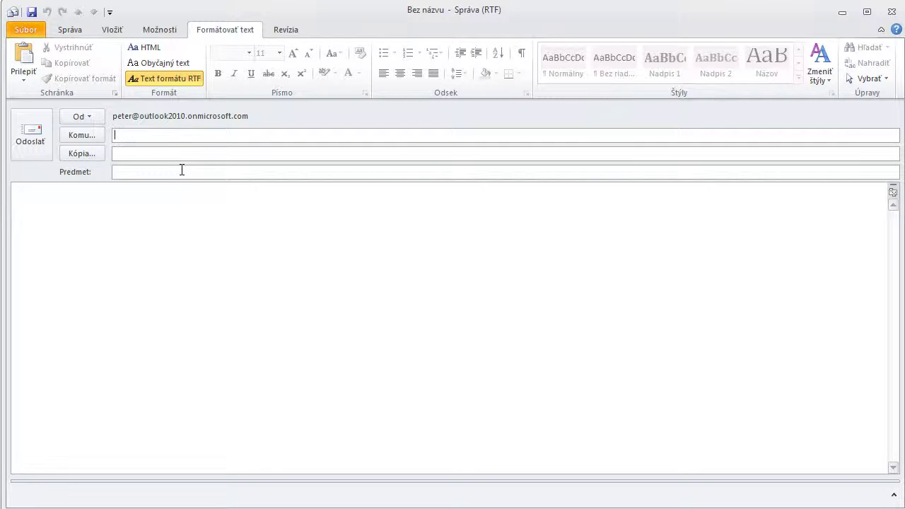
left_click(147, 48)
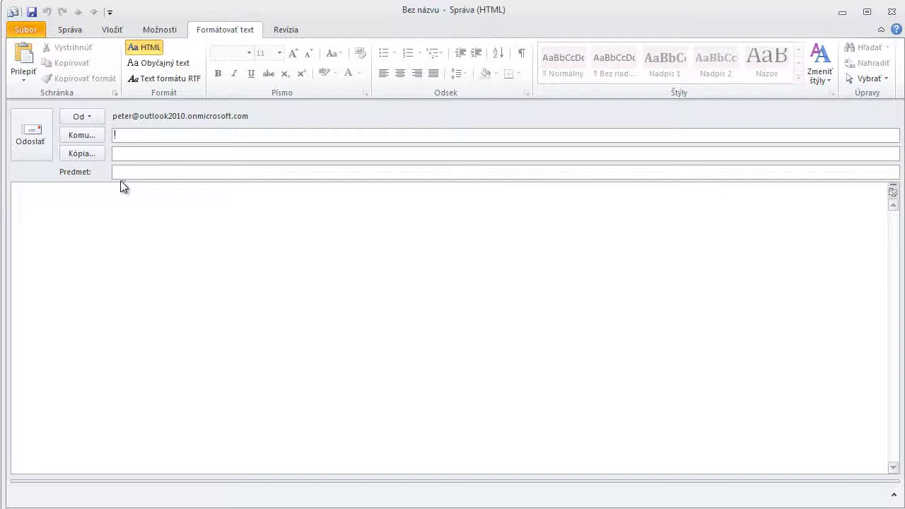
left_click(73, 31)
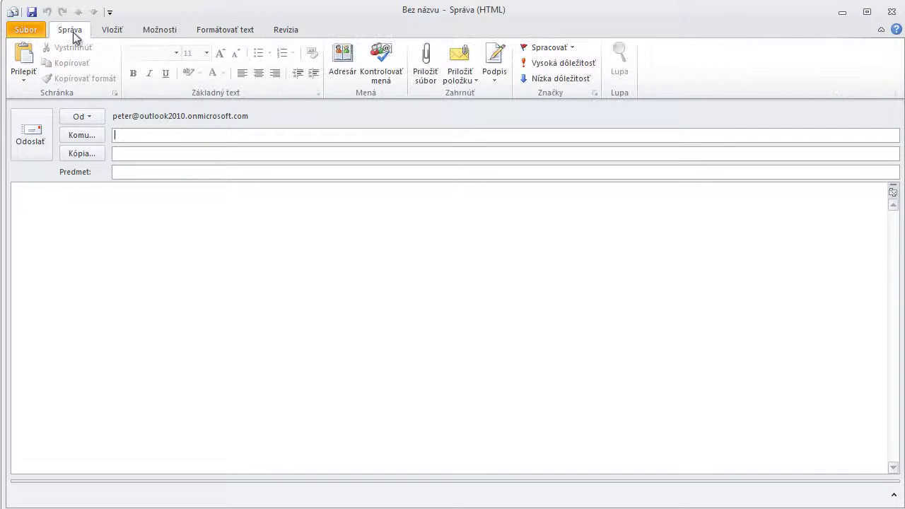
Step: Copy the whole letter text from 'format emailu a formatovanie.txt' in Notepad
key("alt+Tab")
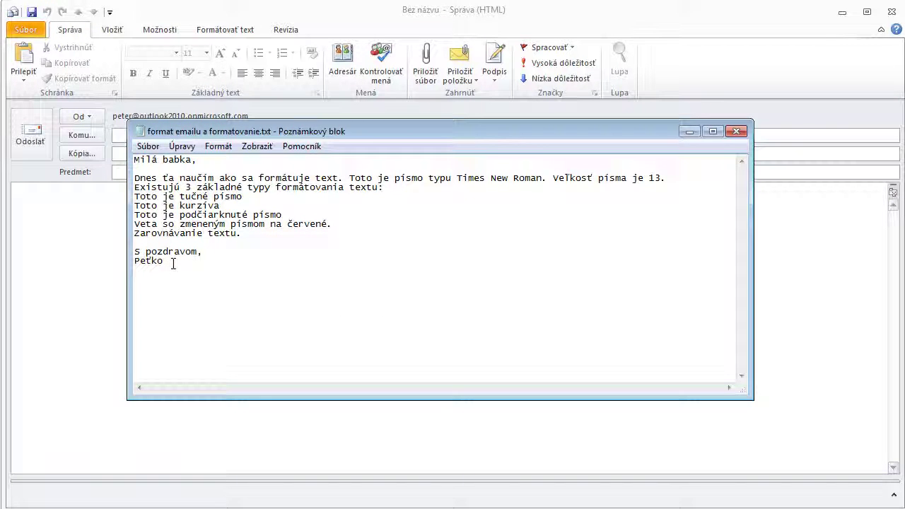
left_click_drag(172, 263, 124, 155)
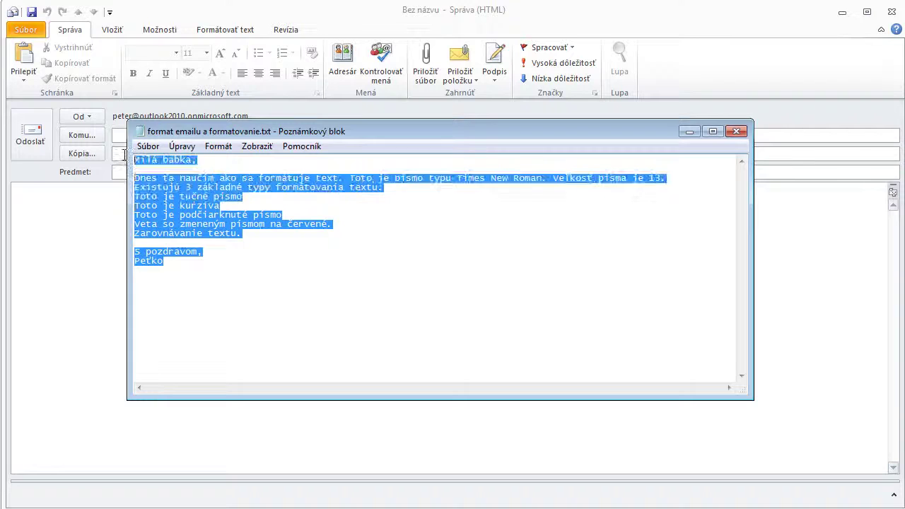
right_click(156, 186)
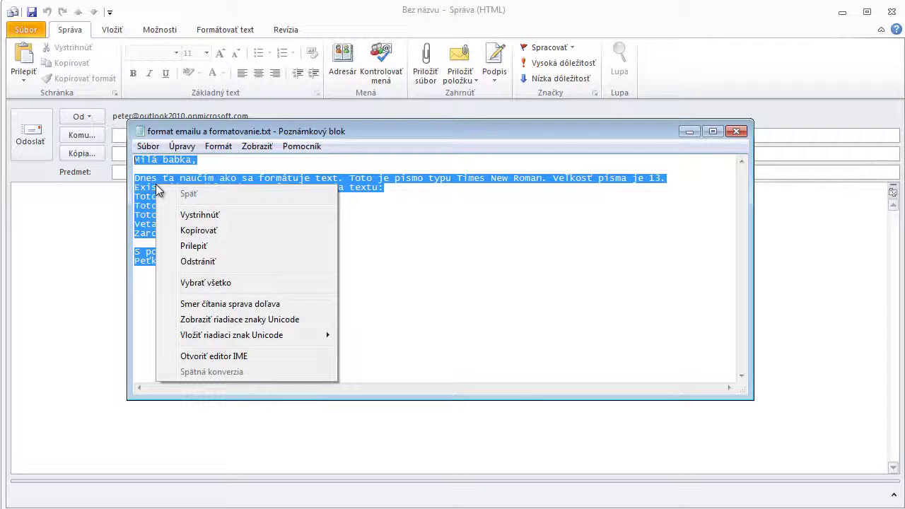
left_click(436, 231)
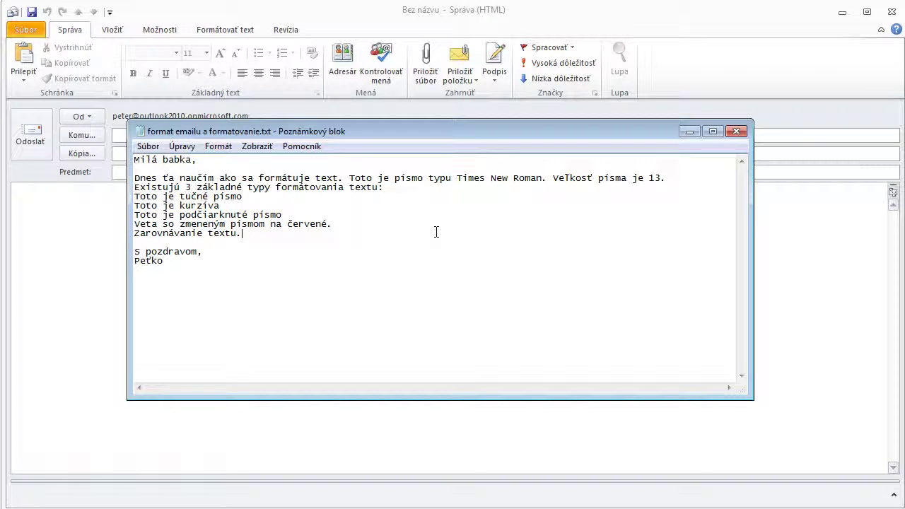
key("ctrl+a")
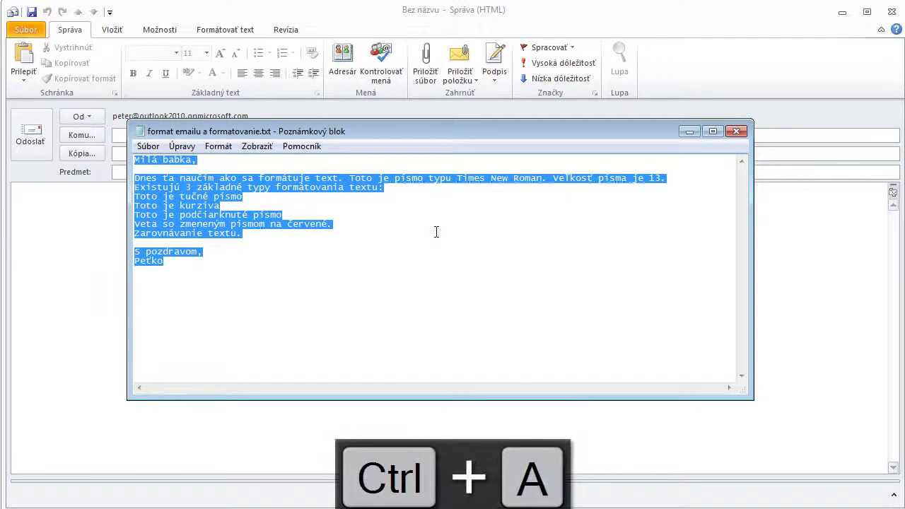
key("ctrl+c")
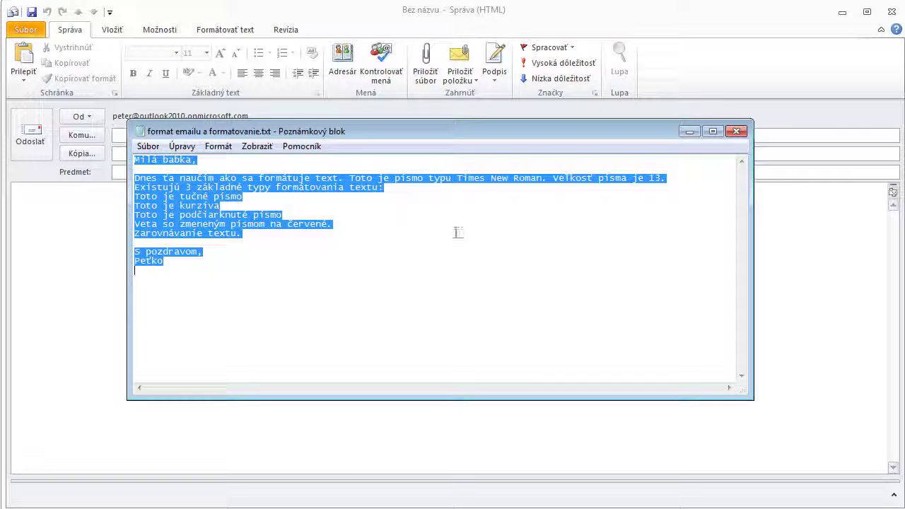
Step: Close Notepad and paste the copied letter, starting 'Milá babka,', into the empty message body
left_click(737, 133)
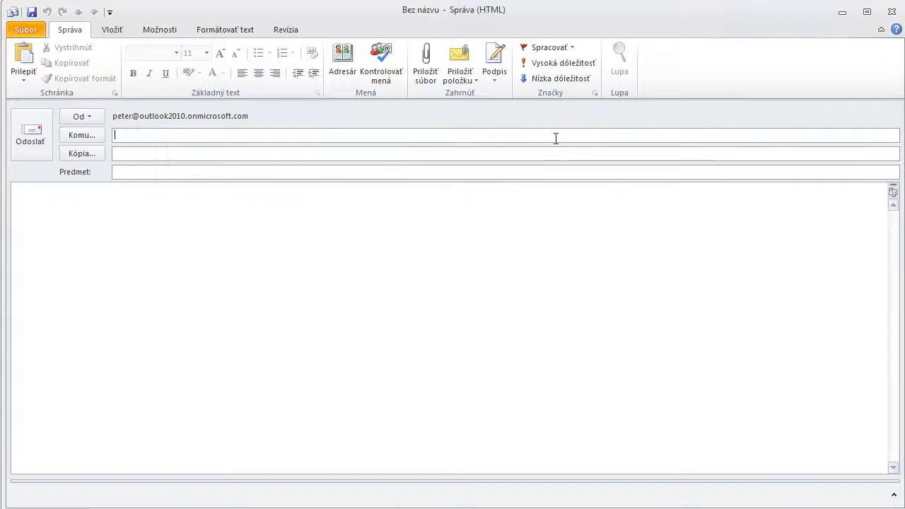
left_click(111, 209)
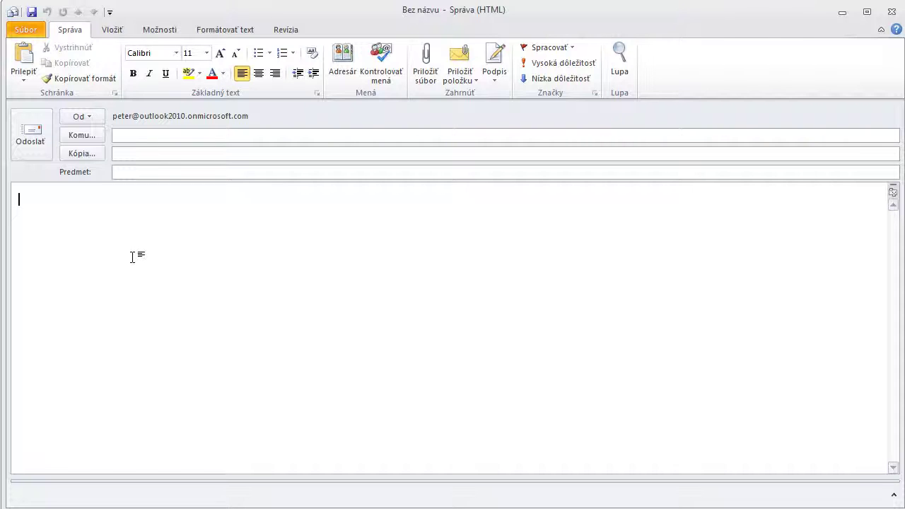
right_click(33, 205)
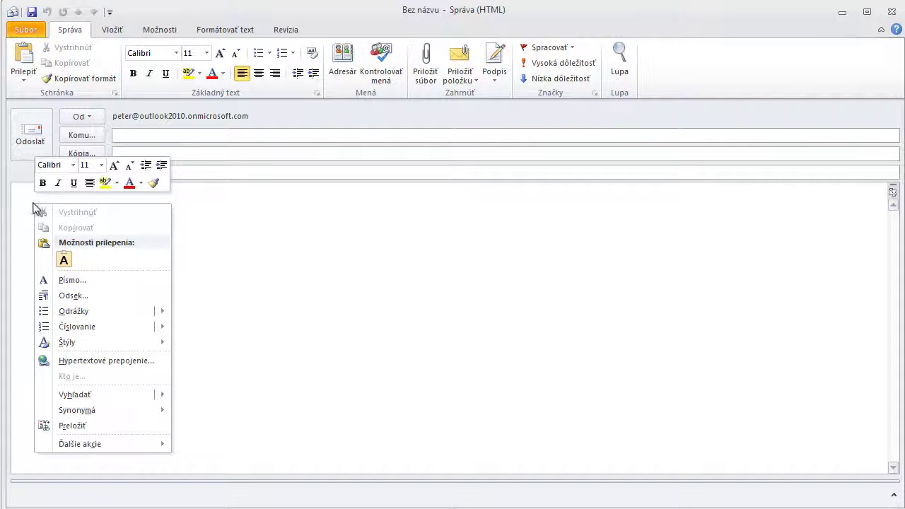
left_click(216, 239)
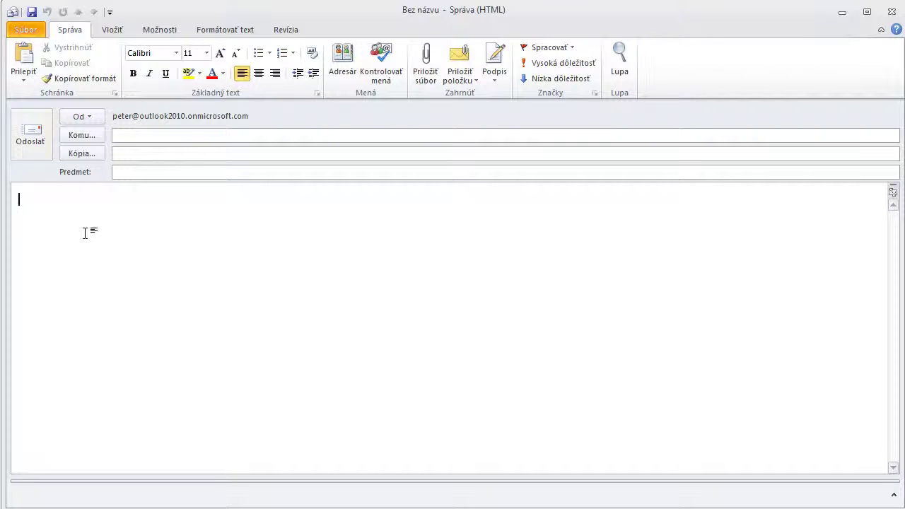
key("ctrl+v")
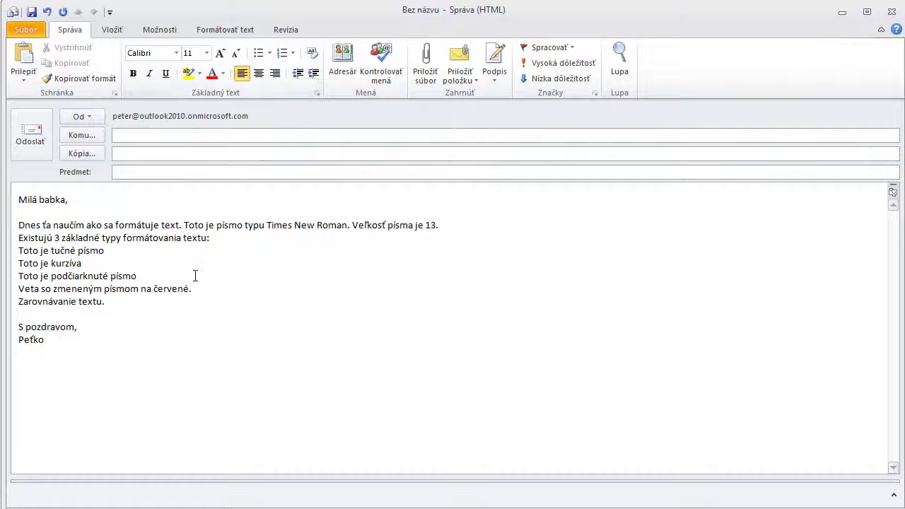
Step: Set the entire letter body to Times New Roman at size 13
key("ctrl+a")
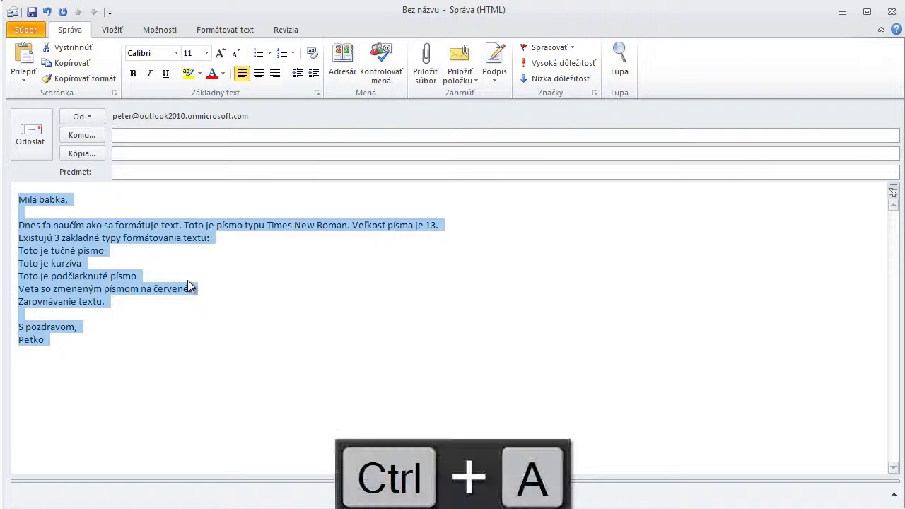
left_click(176, 53)
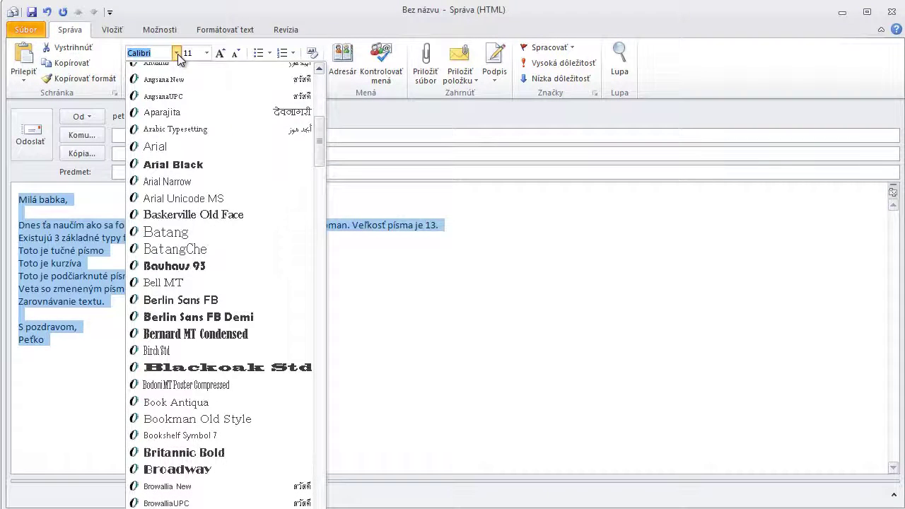
type("Times New R")
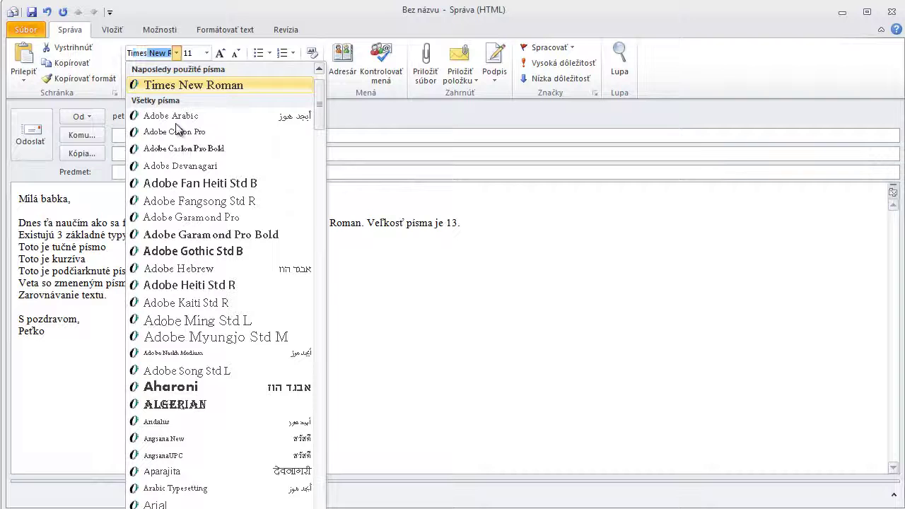
left_click(191, 86)
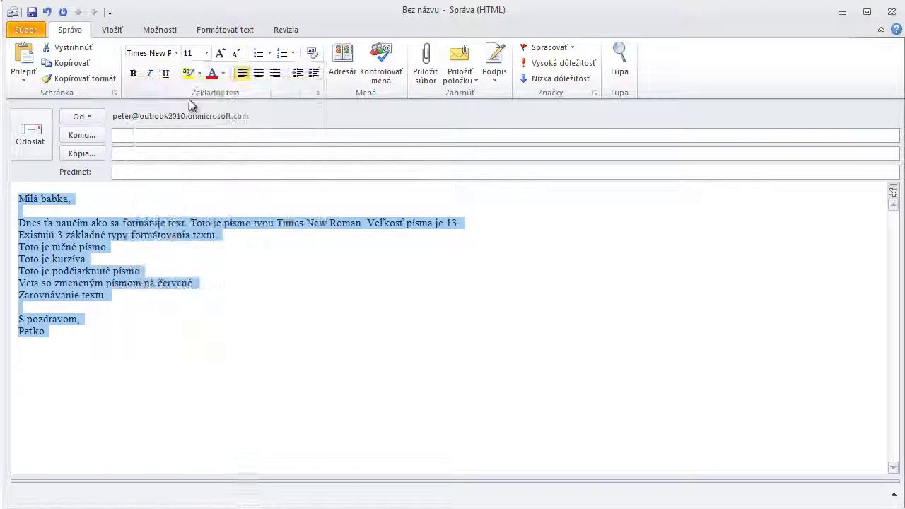
left_click(207, 54)
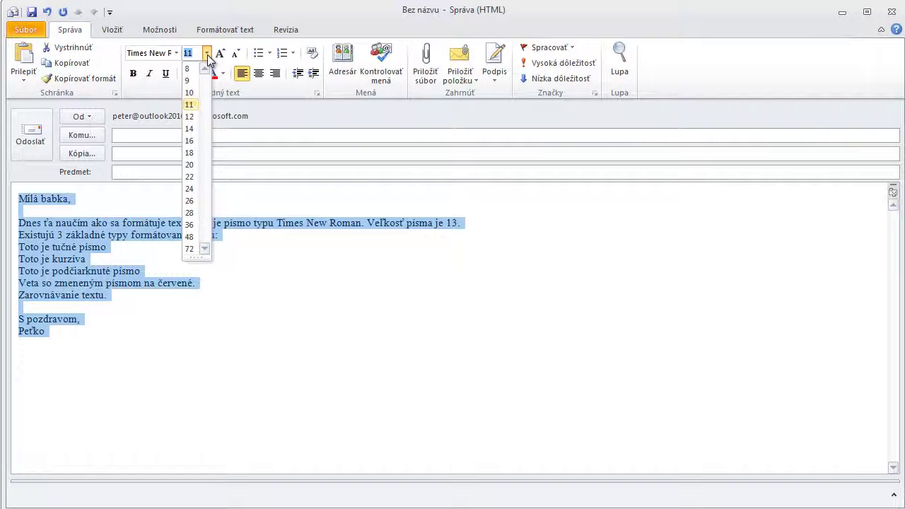
type("13")
key("Return")
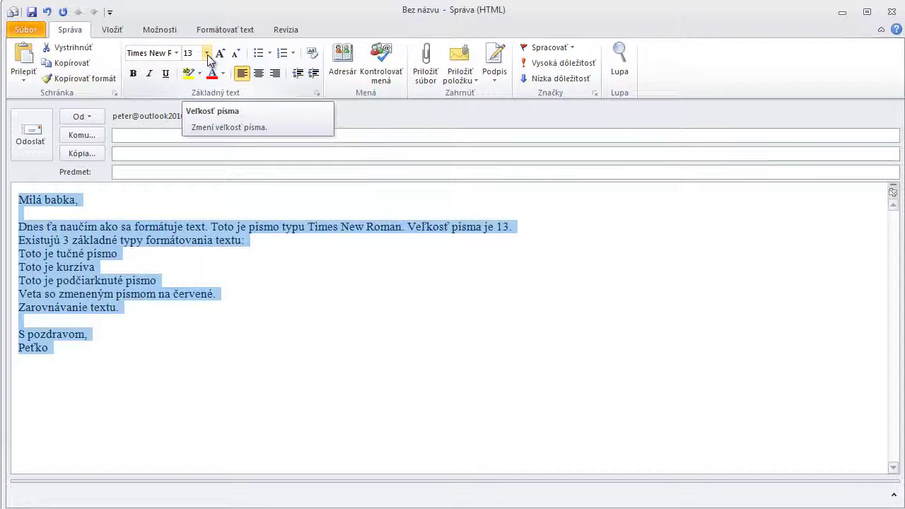
left_click(116, 252)
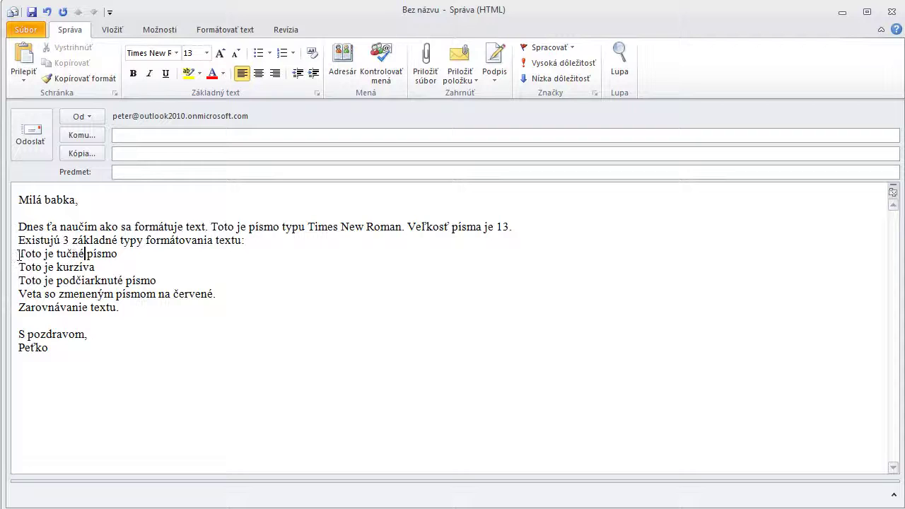
Step: Turn the three formatting example lines into a numbered list
left_click_drag(17, 253, 126, 281)
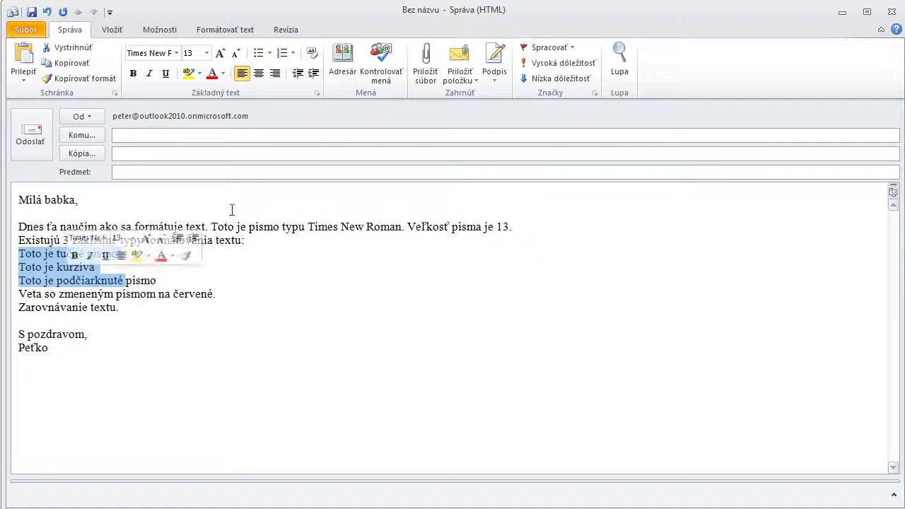
left_click(258, 53)
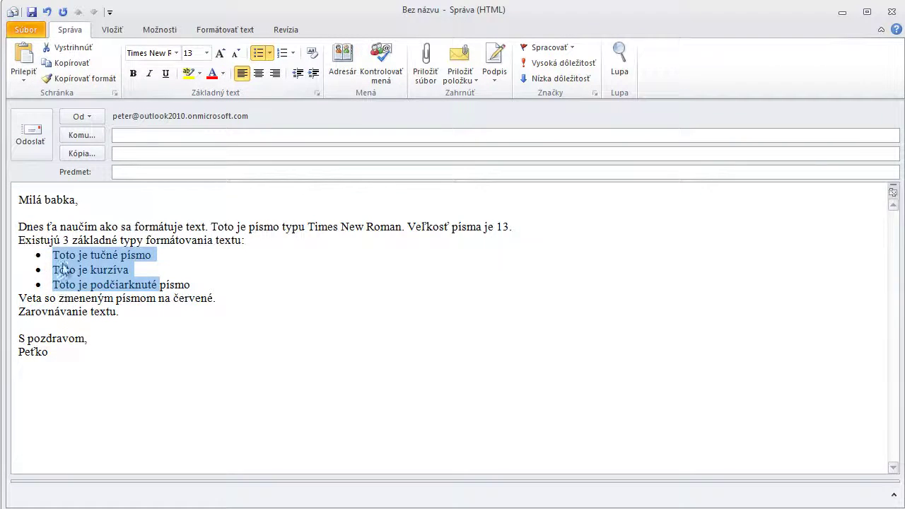
left_click(282, 53)
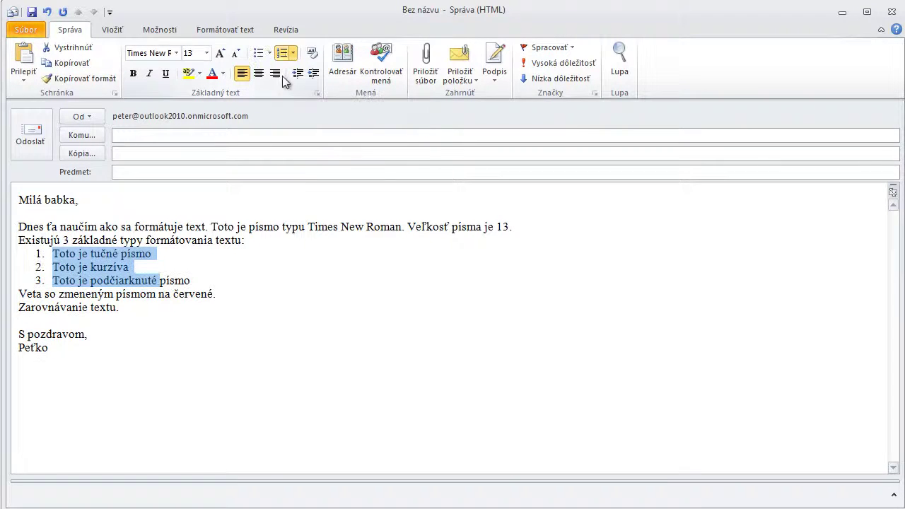
Step: Make the first list item bold, the second italic and the third underlined
left_click_drag(153, 254, 52, 254)
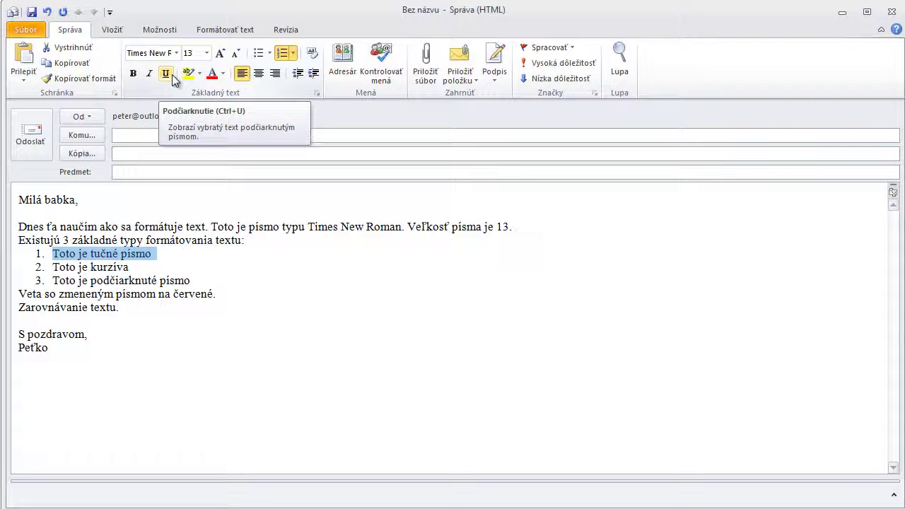
left_click(133, 73)
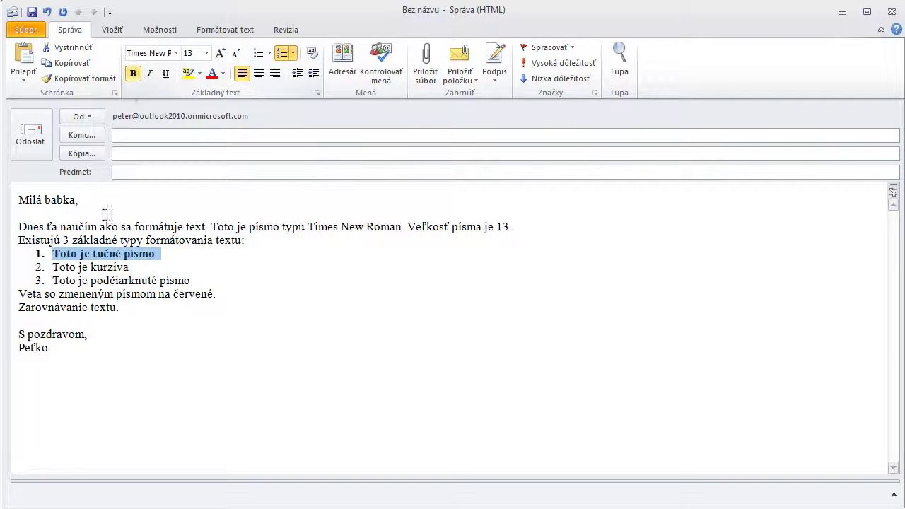
triple_click(100, 269)
left_click(149, 73)
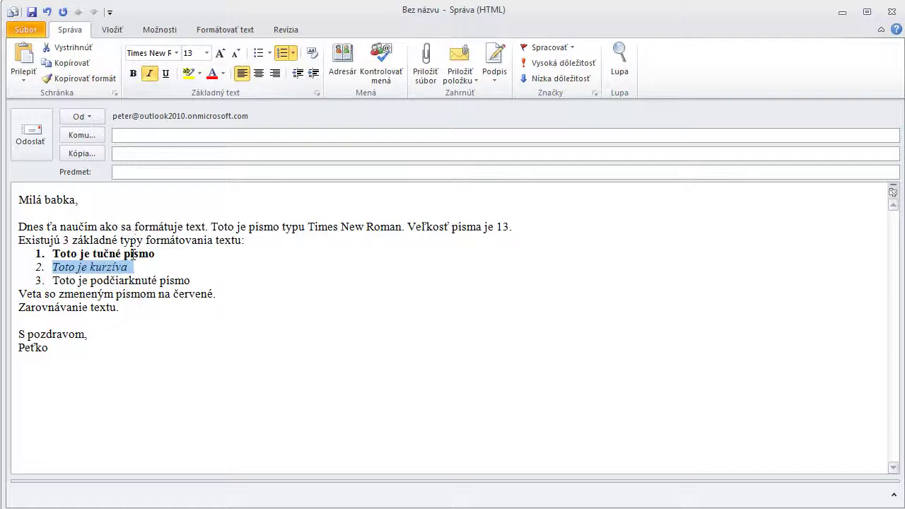
triple_click(130, 280)
left_click(165, 73)
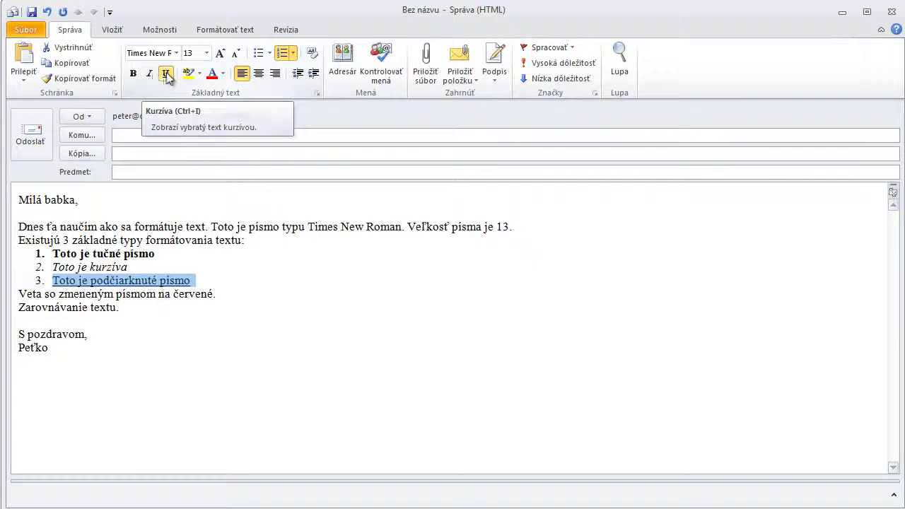
triple_click(165, 293)
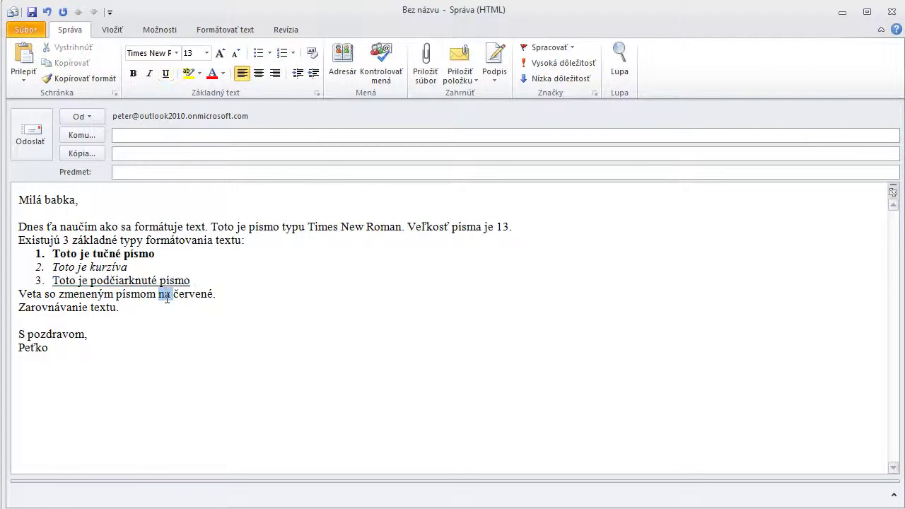
Step: Colour the sentence 'Veta so zmeneným písmom na červené.' red, discarding a trial custom colour
left_click(212, 74)
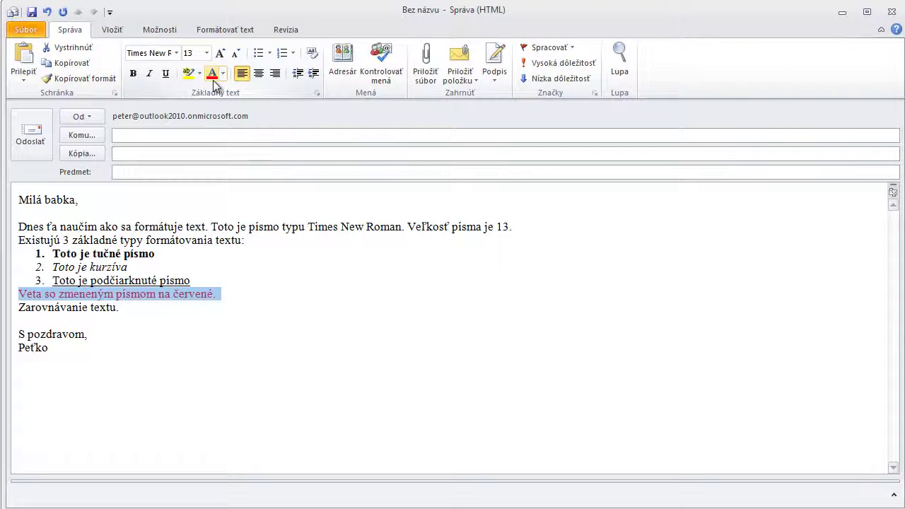
left_click(224, 76)
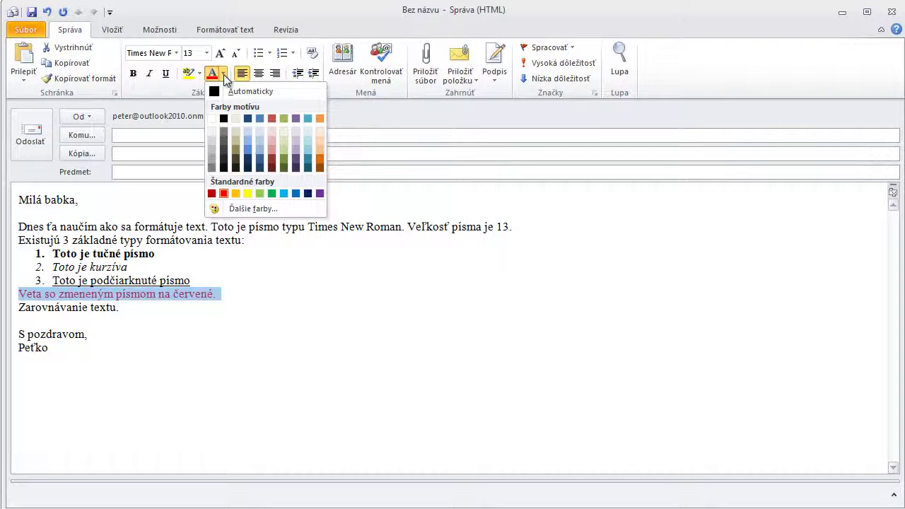
left_click(244, 207)
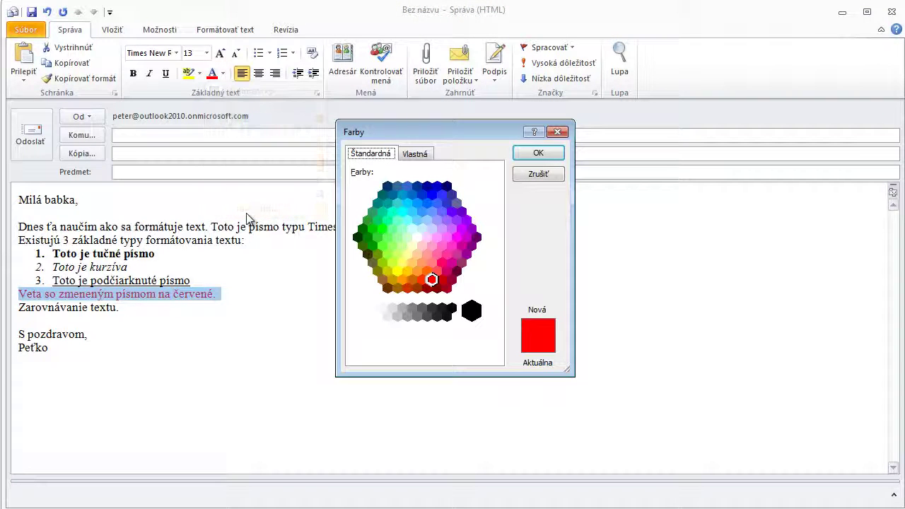
left_click(423, 157)
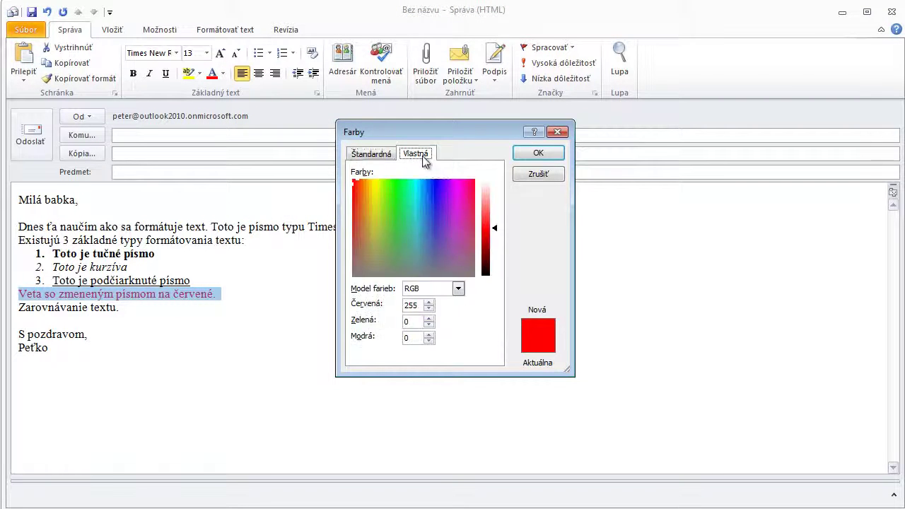
mouse_move(429, 208)
left_mouse_down()
mouse_move(426, 226)
mouse_move(391, 218)
mouse_move(430, 221)
left_mouse_up()
left_click_drag(496, 233, 497, 214)
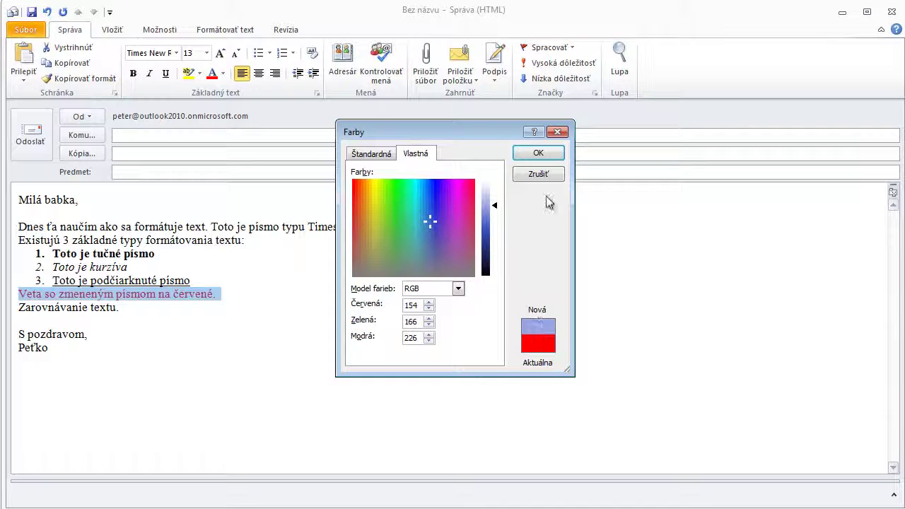
left_click(537, 173)
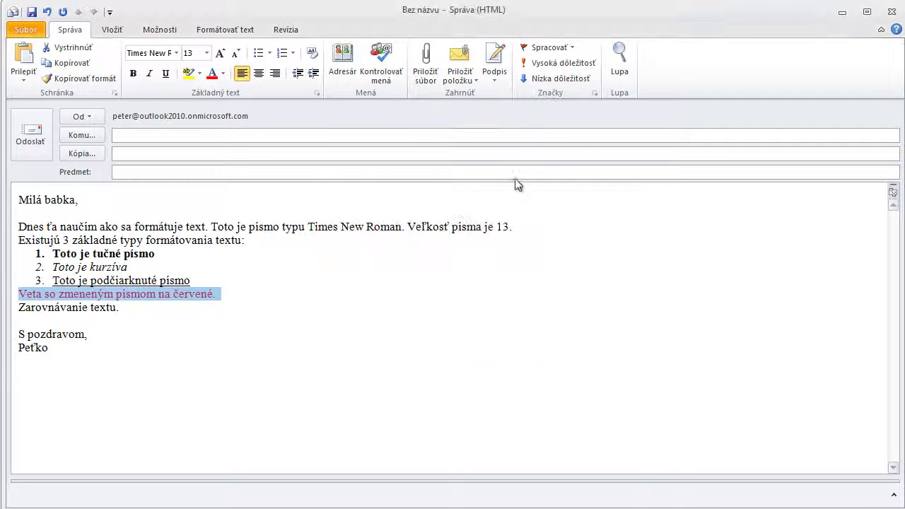
left_click(222, 75)
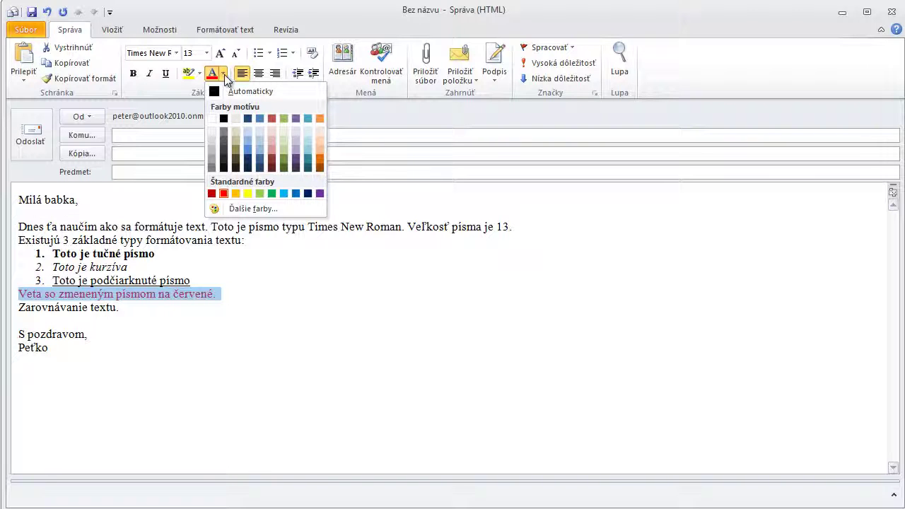
left_click(223, 75)
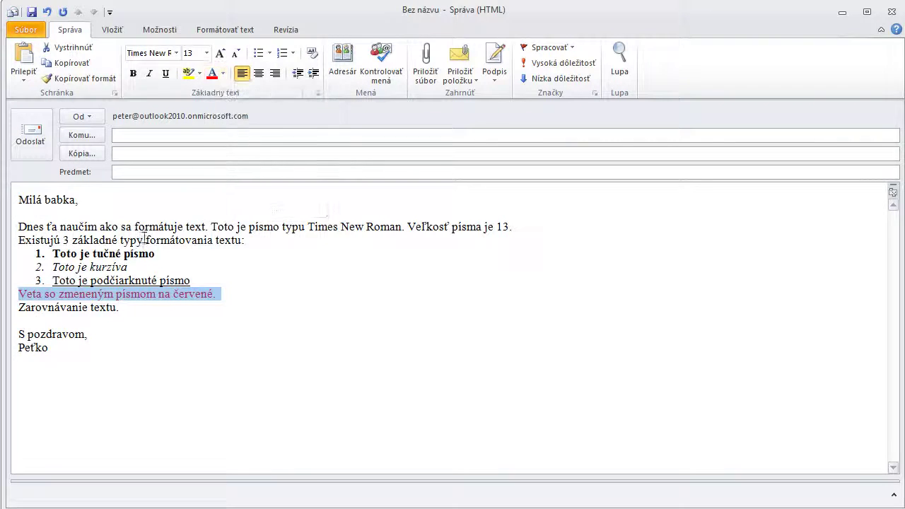
Step: Right-align the line 'Zarovnávanie textu.' in the message body
triple_click(106, 308)
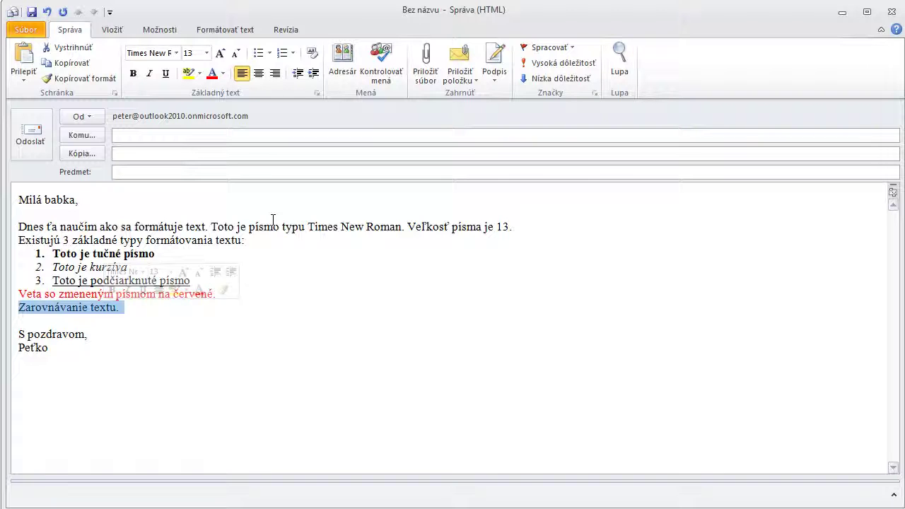
left_click(259, 75)
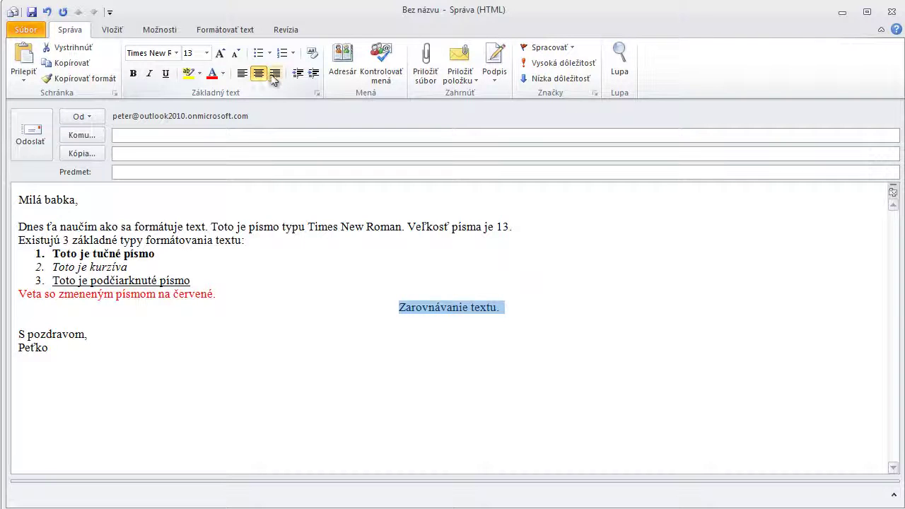
left_click(275, 75)
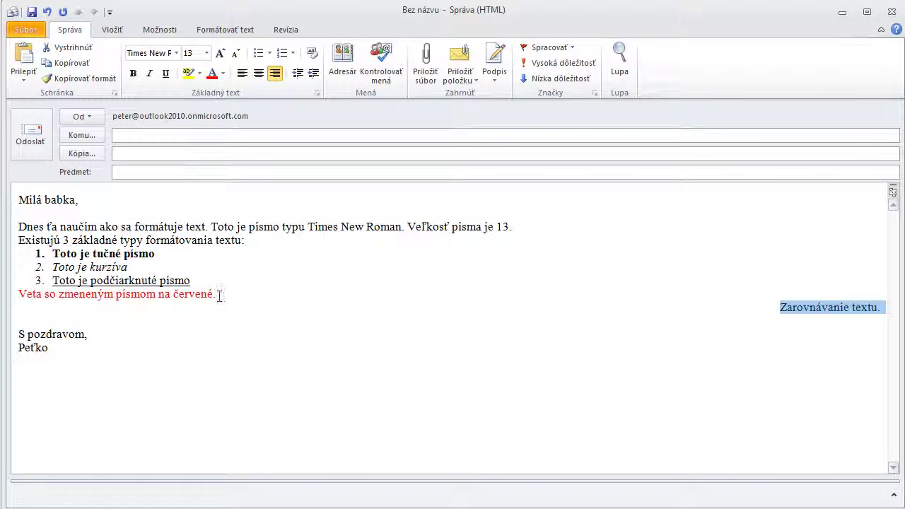
left_click_drag(219, 296, 20, 294)
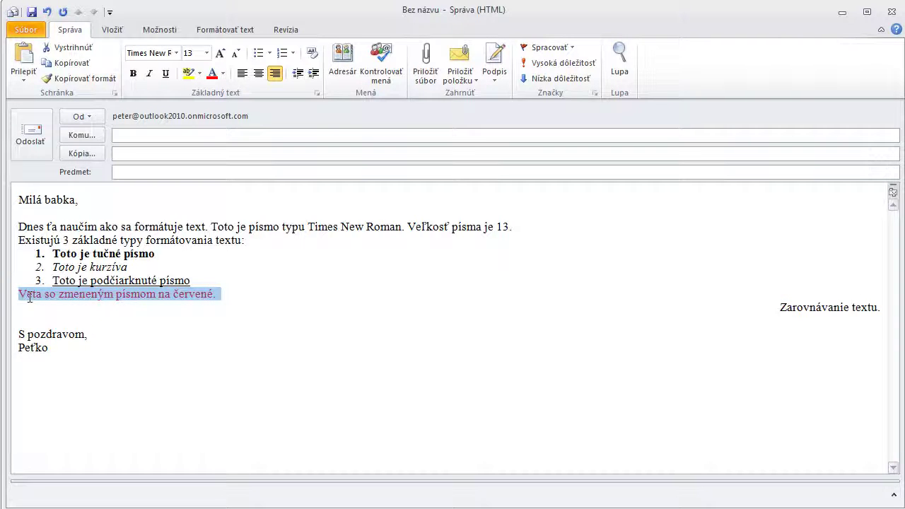
Step: Use Format Painter to copy the red sentence's formatting onto the greeting 'Milá babka,'
left_click(78, 79)
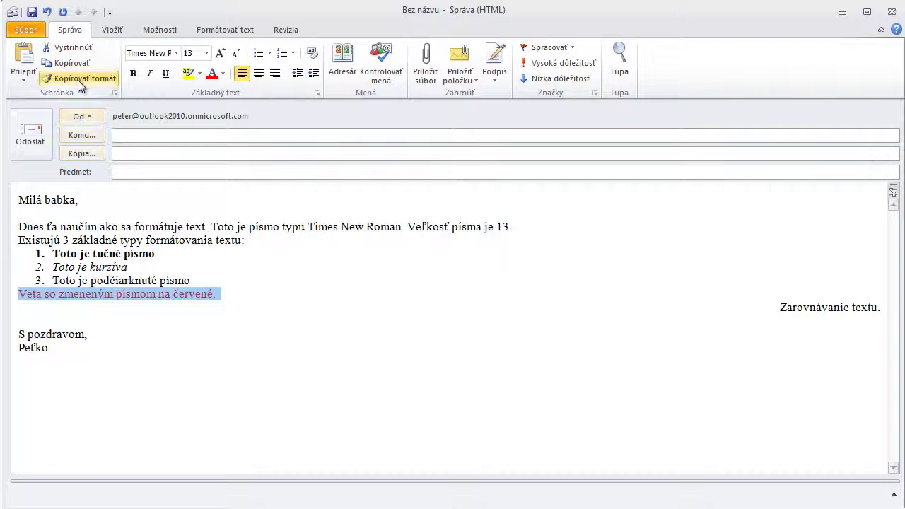
left_click_drag(18, 200, 79, 200)
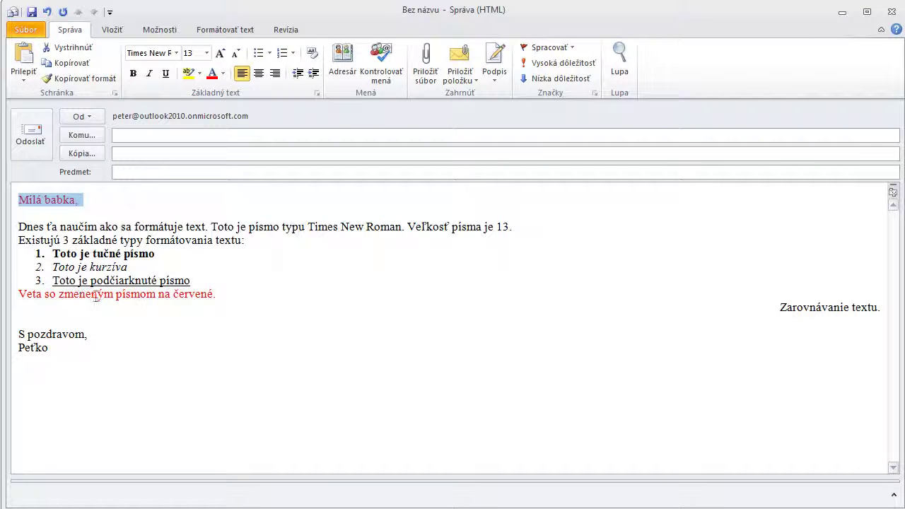
left_click(208, 344)
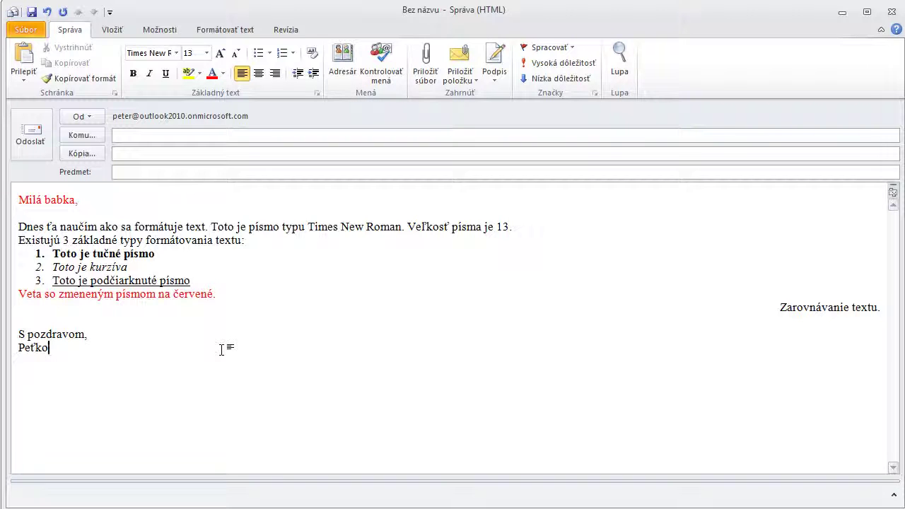
Step: Clear the body and type a greeting addressing the recipient by name, ending in bold 'máš'
key("ctrl+a")
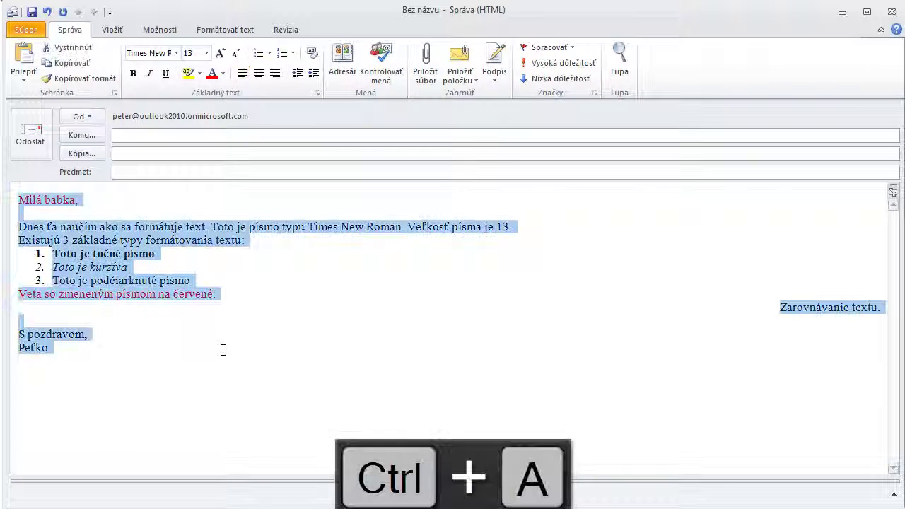
key("Delete")
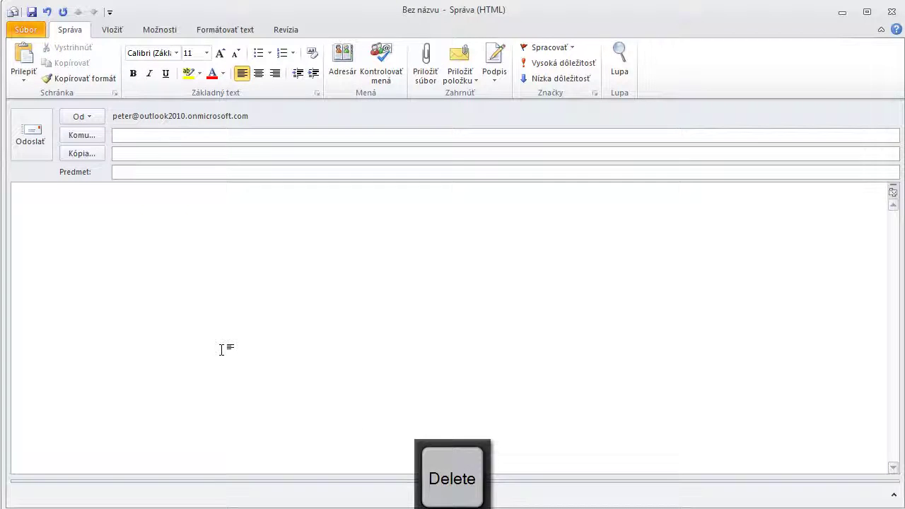
type("Ahoj K")
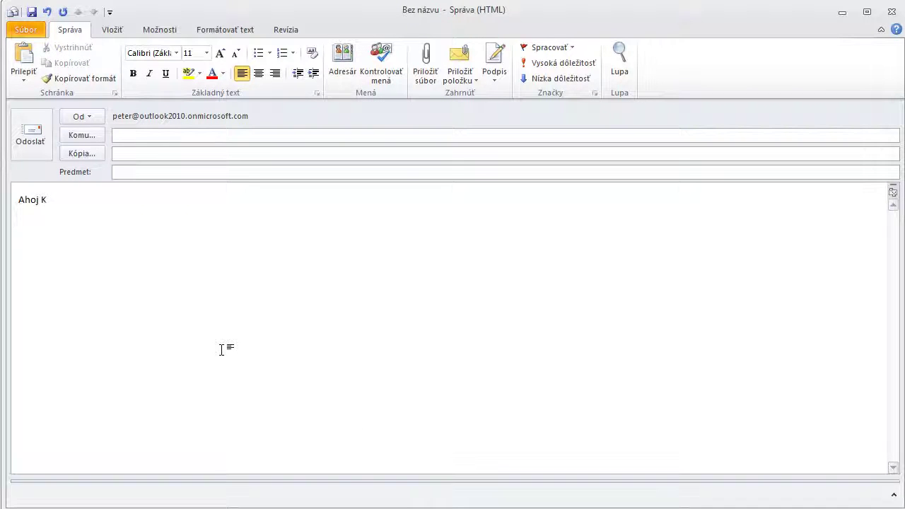
type("atka ako sa")
key("ctrl+b")
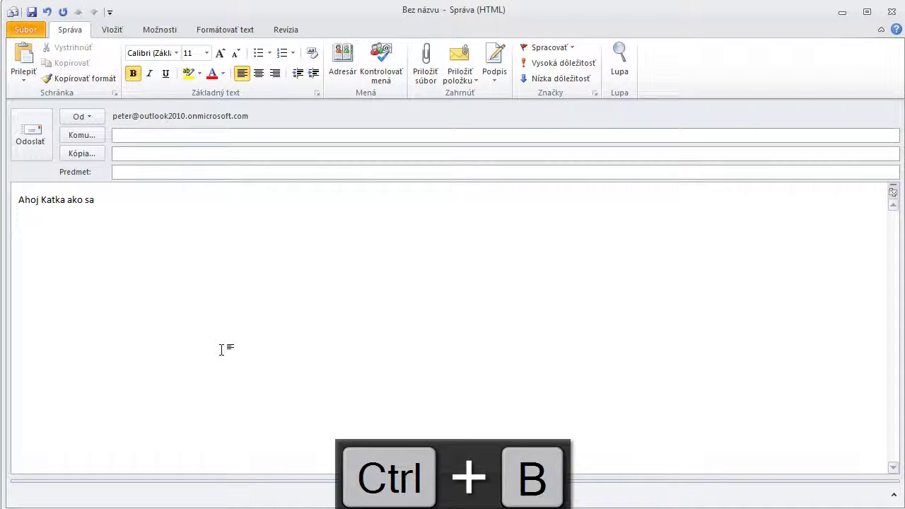
type("máš")
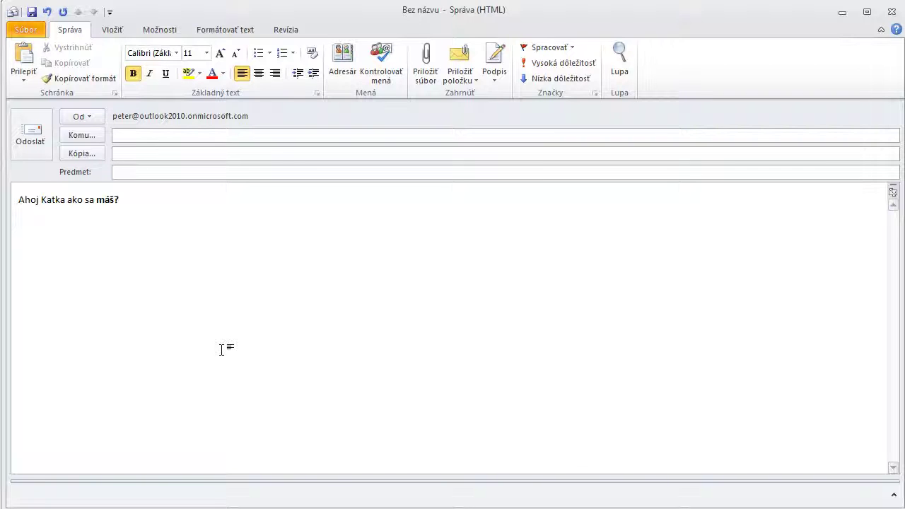
key("ctrl+b")
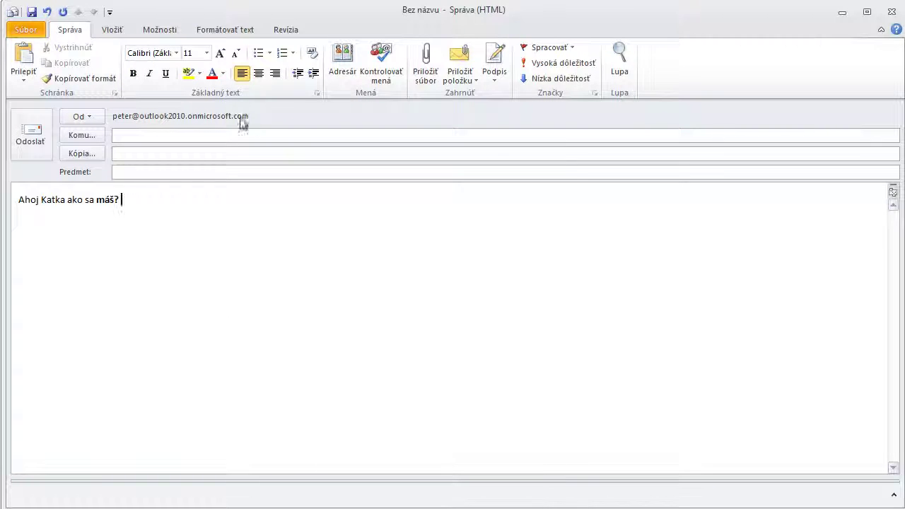
Step: Type 'Dúfam že si OK' in a light blue font colour
left_click(223, 73)
left_click(248, 140)
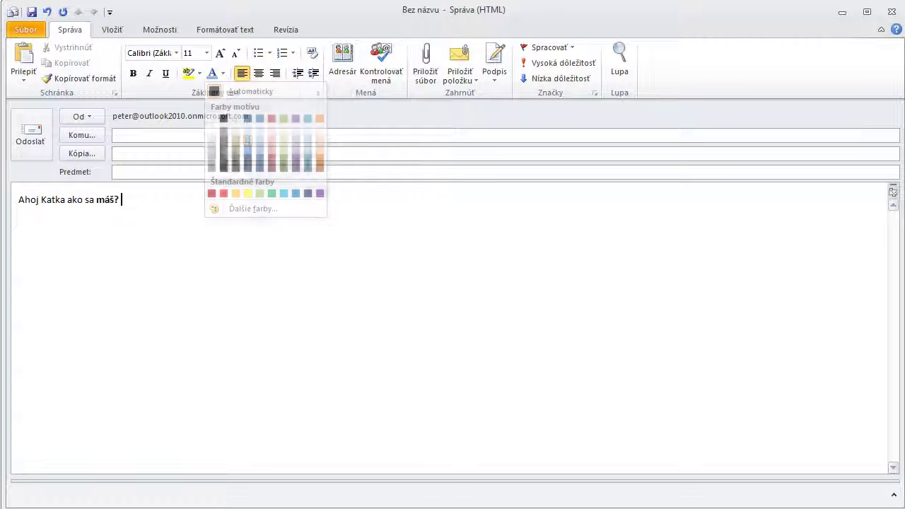
type("Dúf")
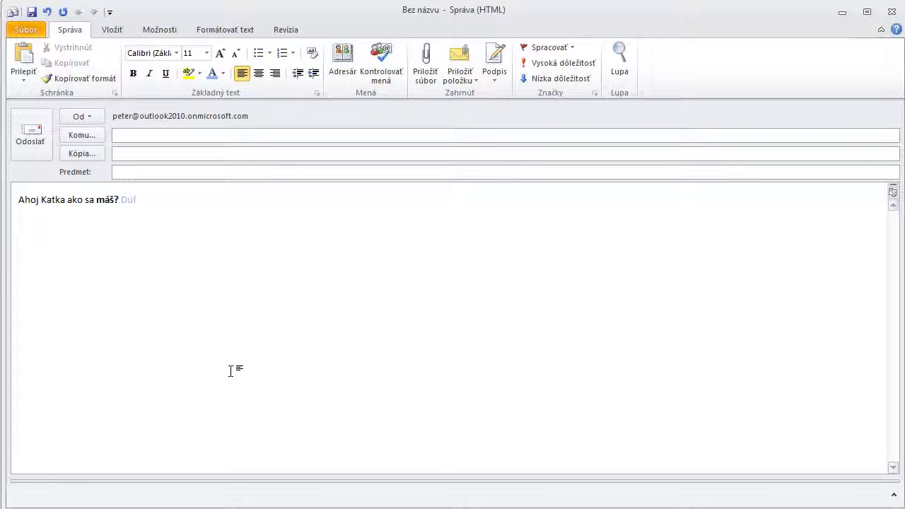
type("am že")
type(" si OK")
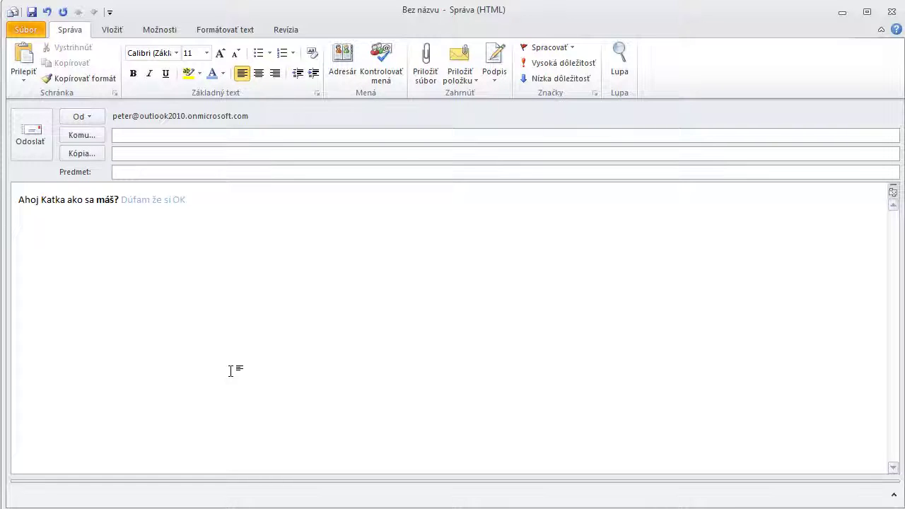